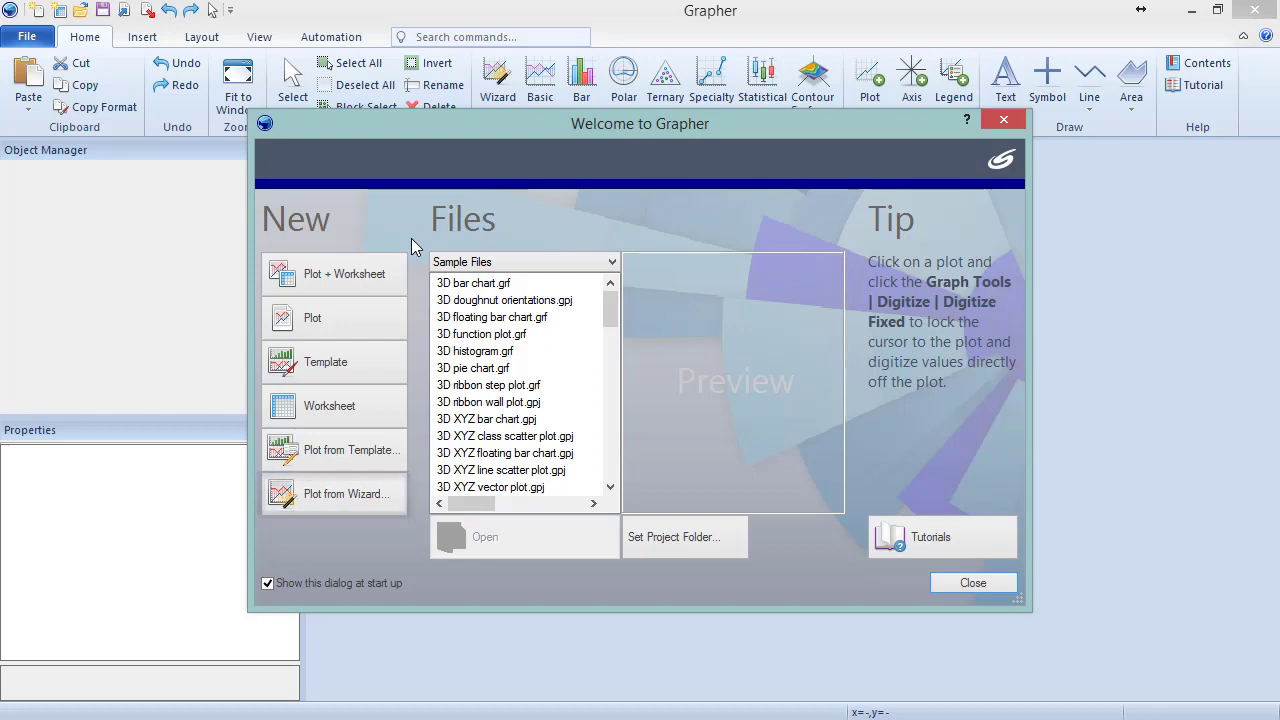
Step: Create a blank Plot1 document and launch the Graph Wizard
click(371, 327)
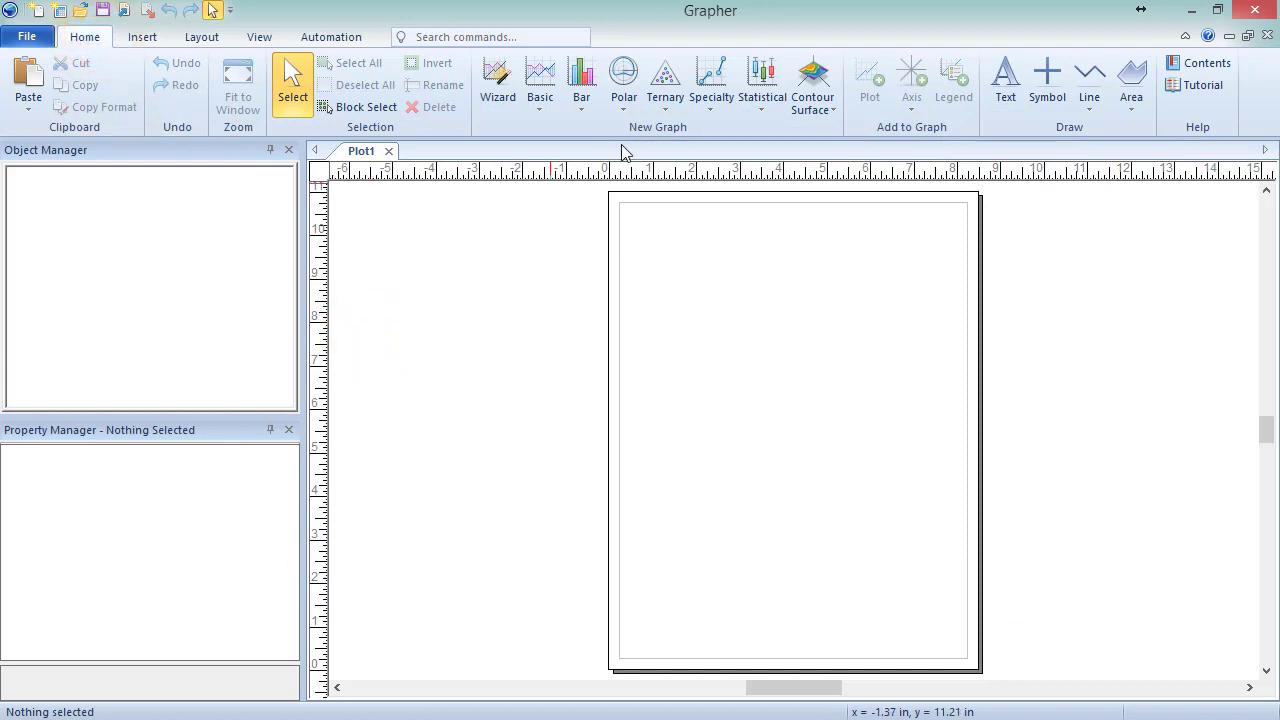
click(503, 95)
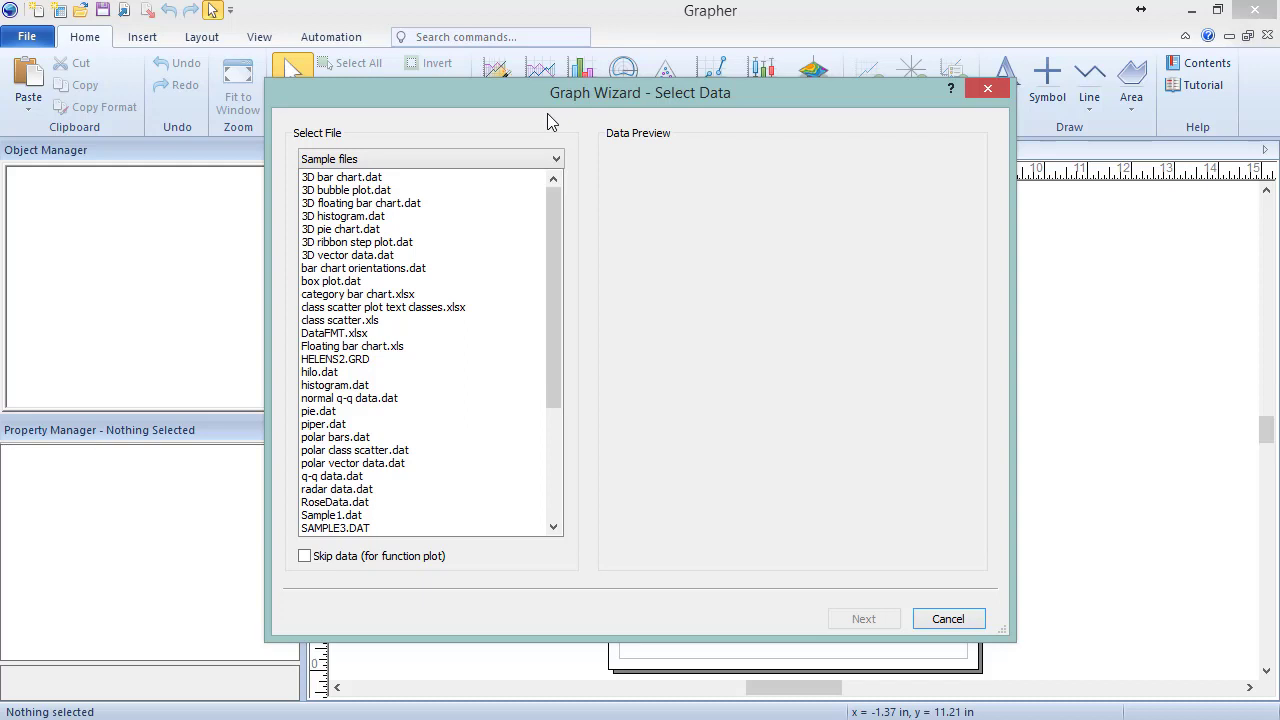
Step: Switch the wizard's file source to Browse and cancel the Open dialog without choosing a file
click(553, 159)
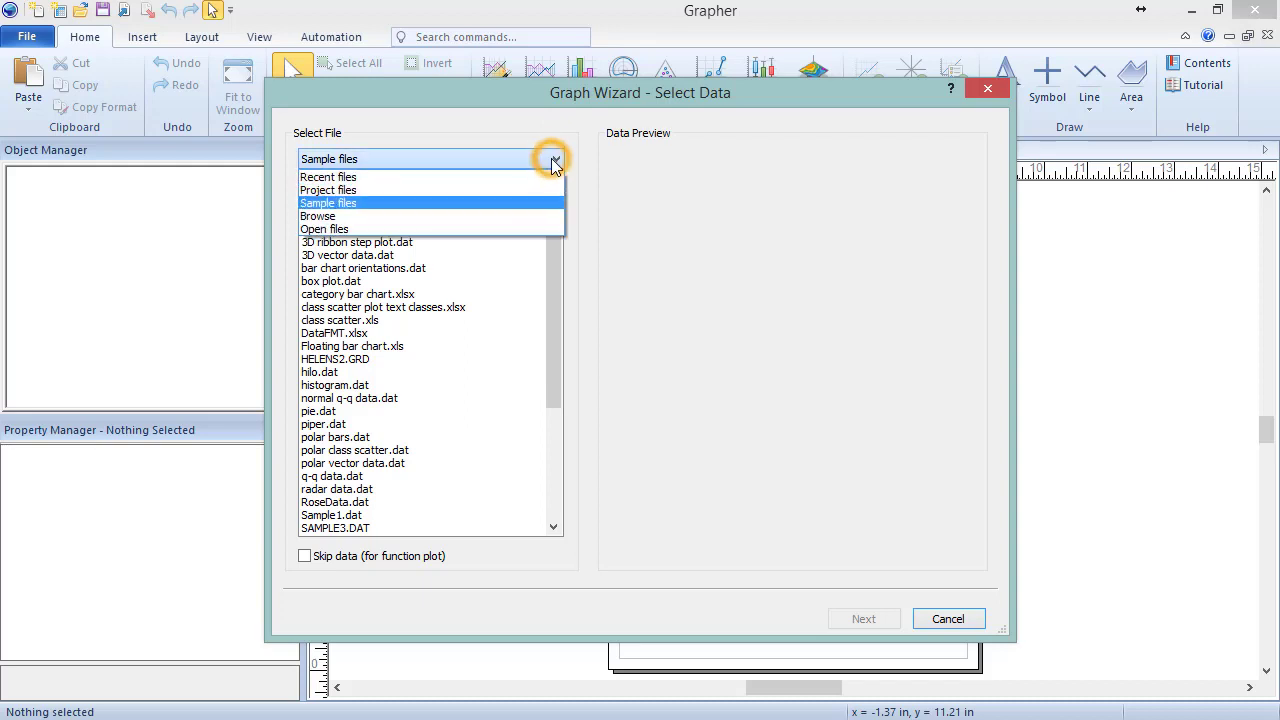
click(545, 216)
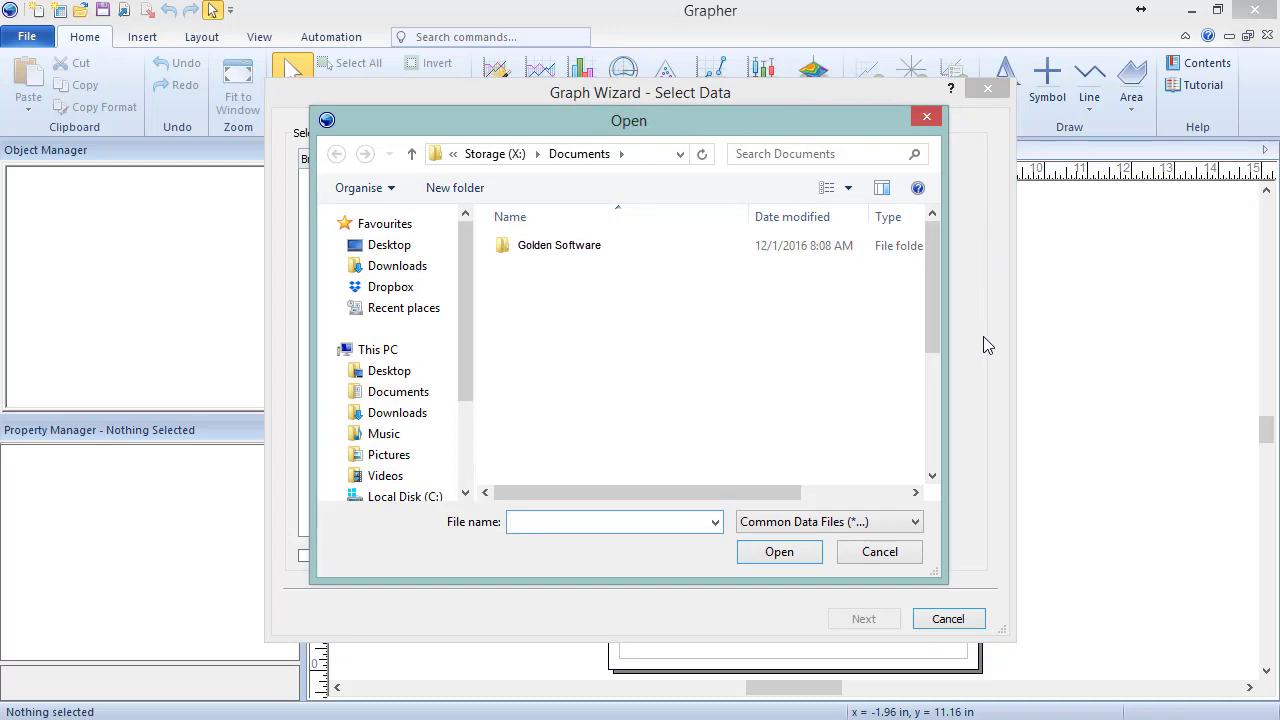
click(913, 555)
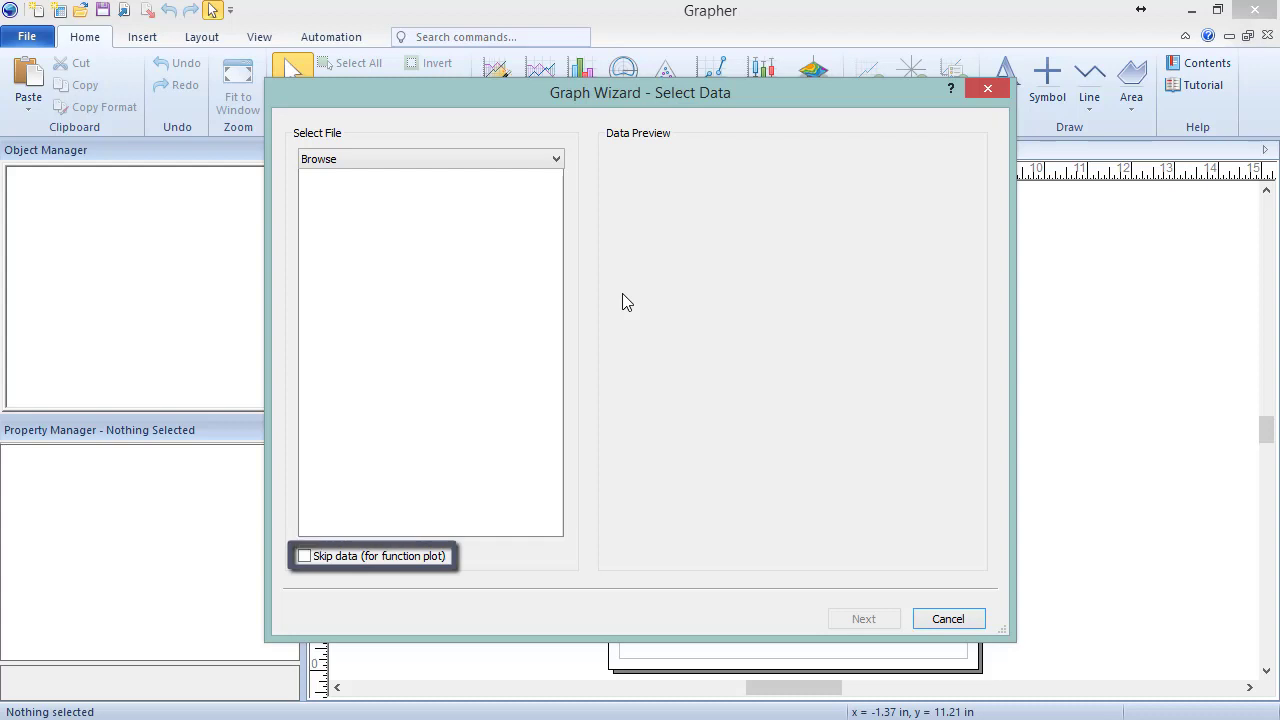
Step: Return to Sample files, pick 3D bar chart.dat, and advance to the plot type step
click(549, 163)
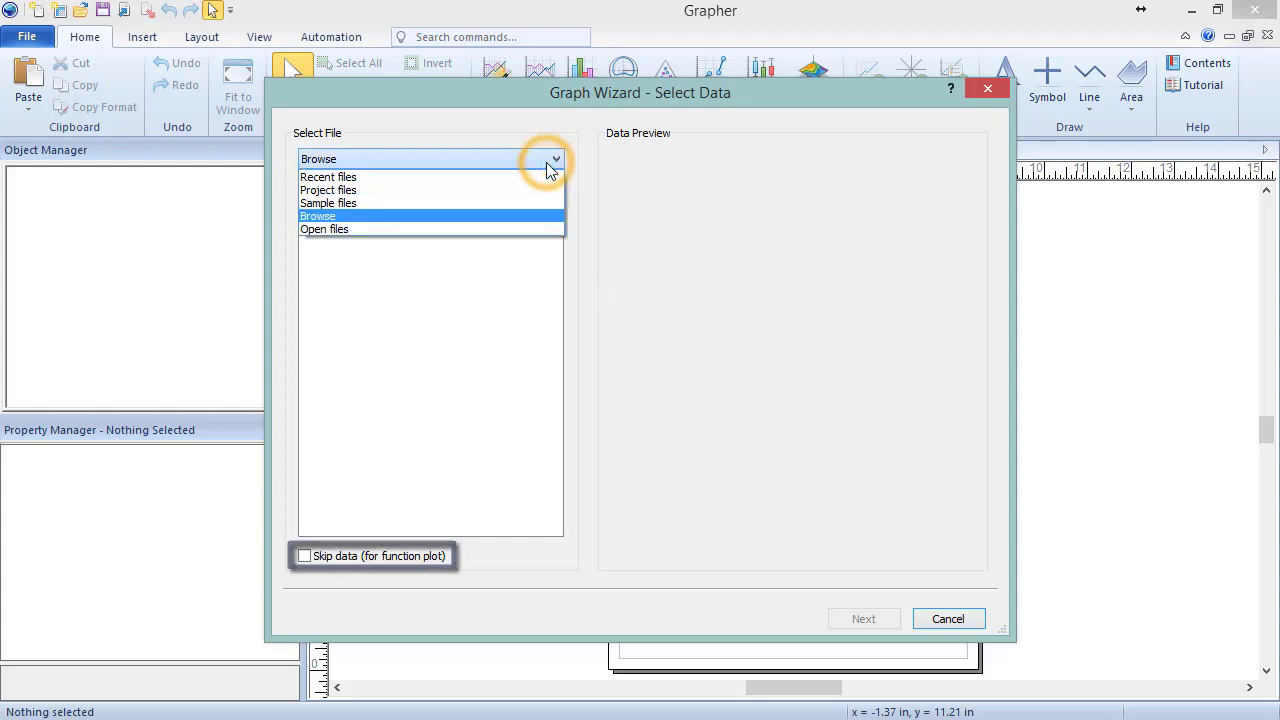
click(540, 202)
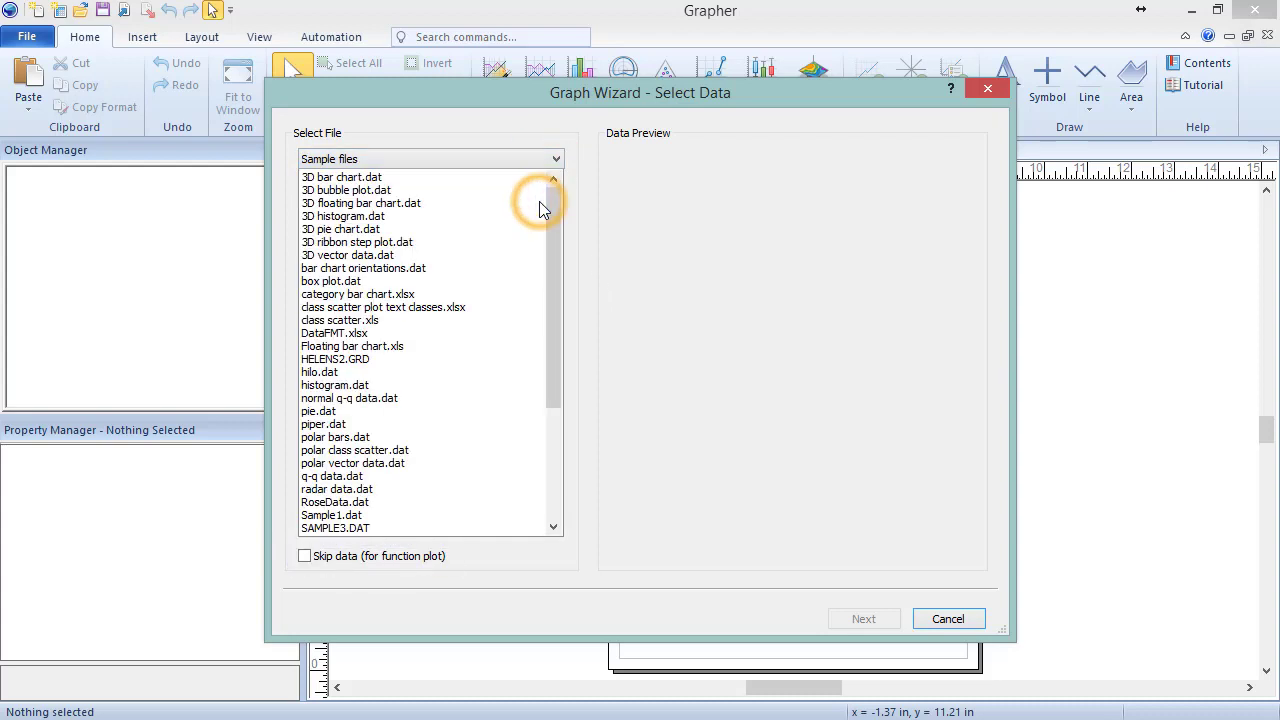
click(398, 179)
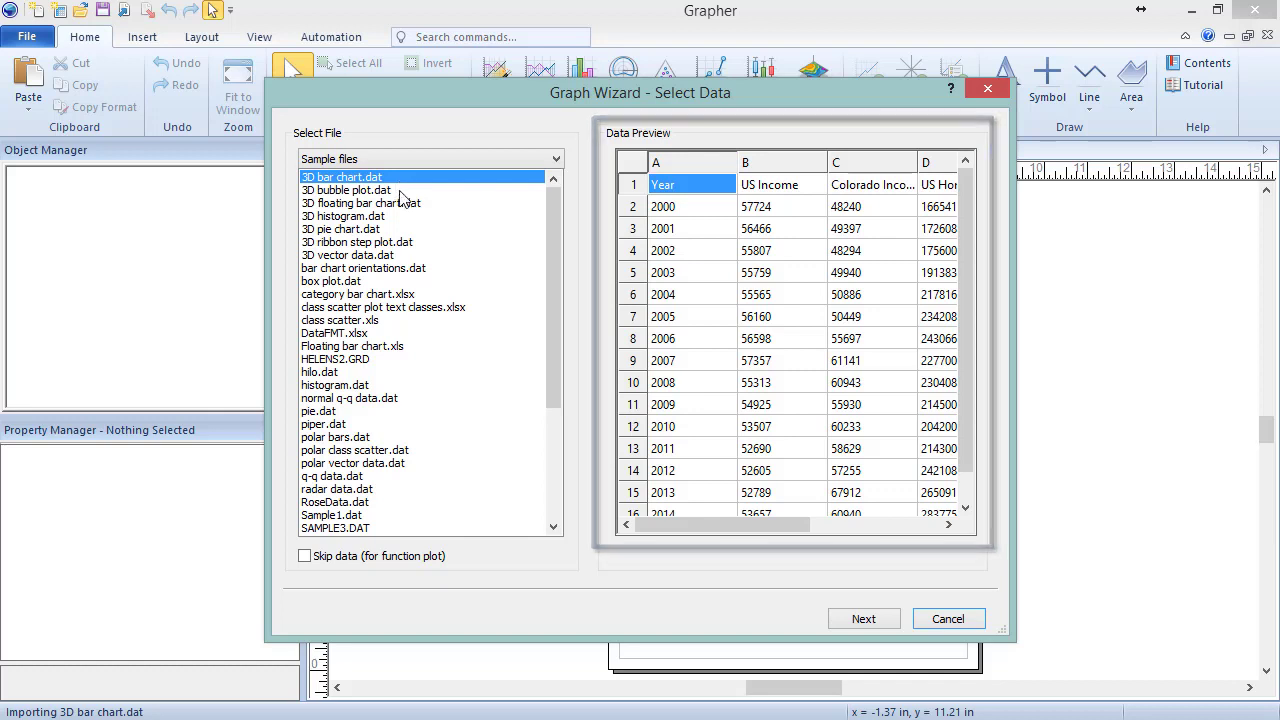
click(893, 621)
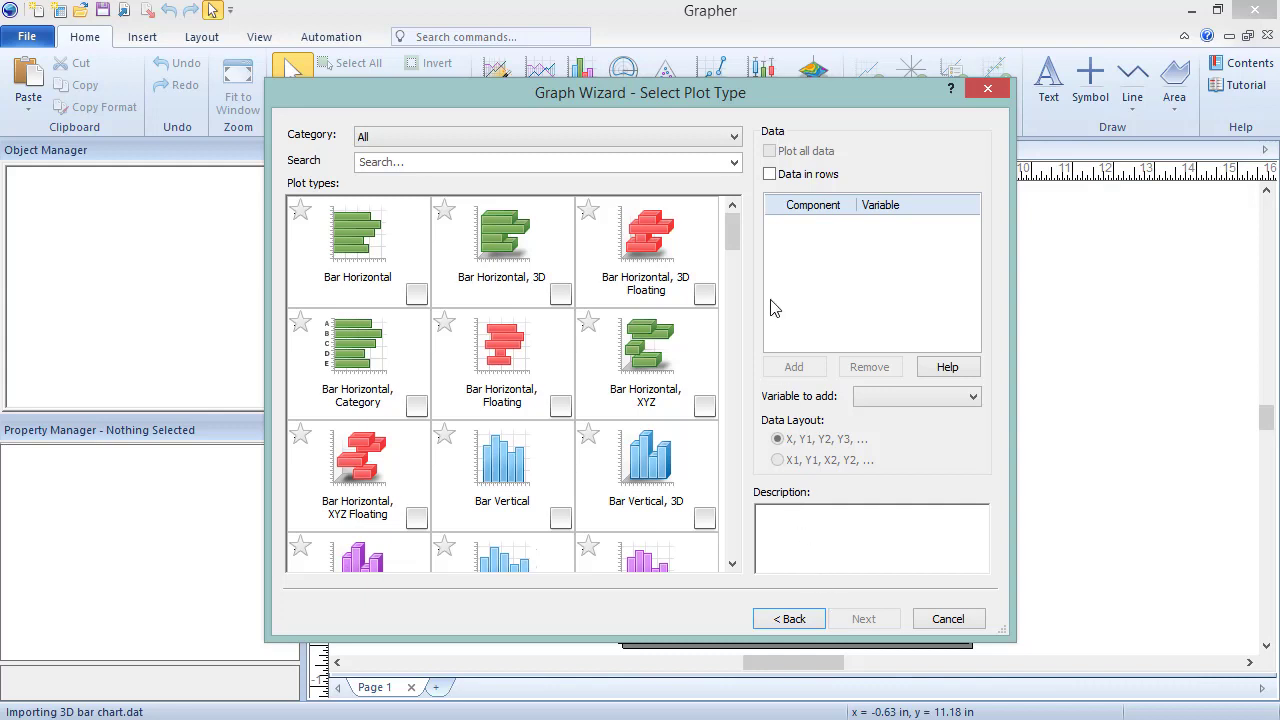
click(731, 138)
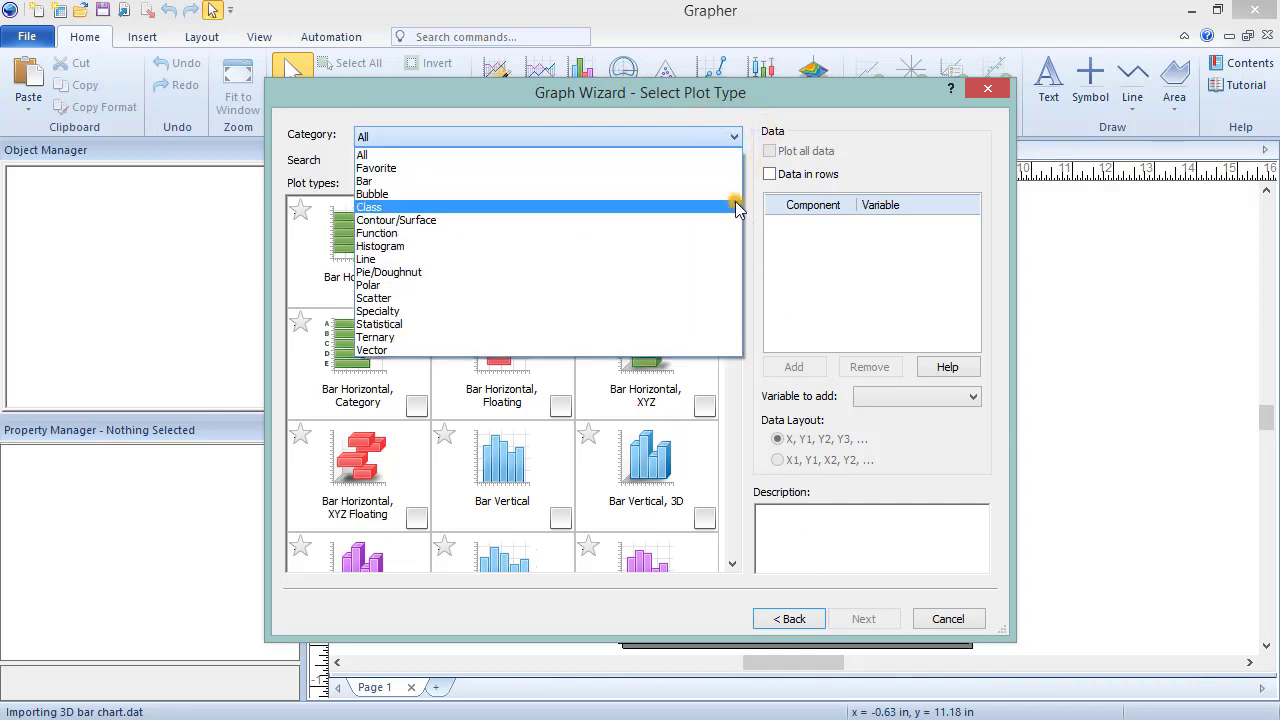
click(737, 207)
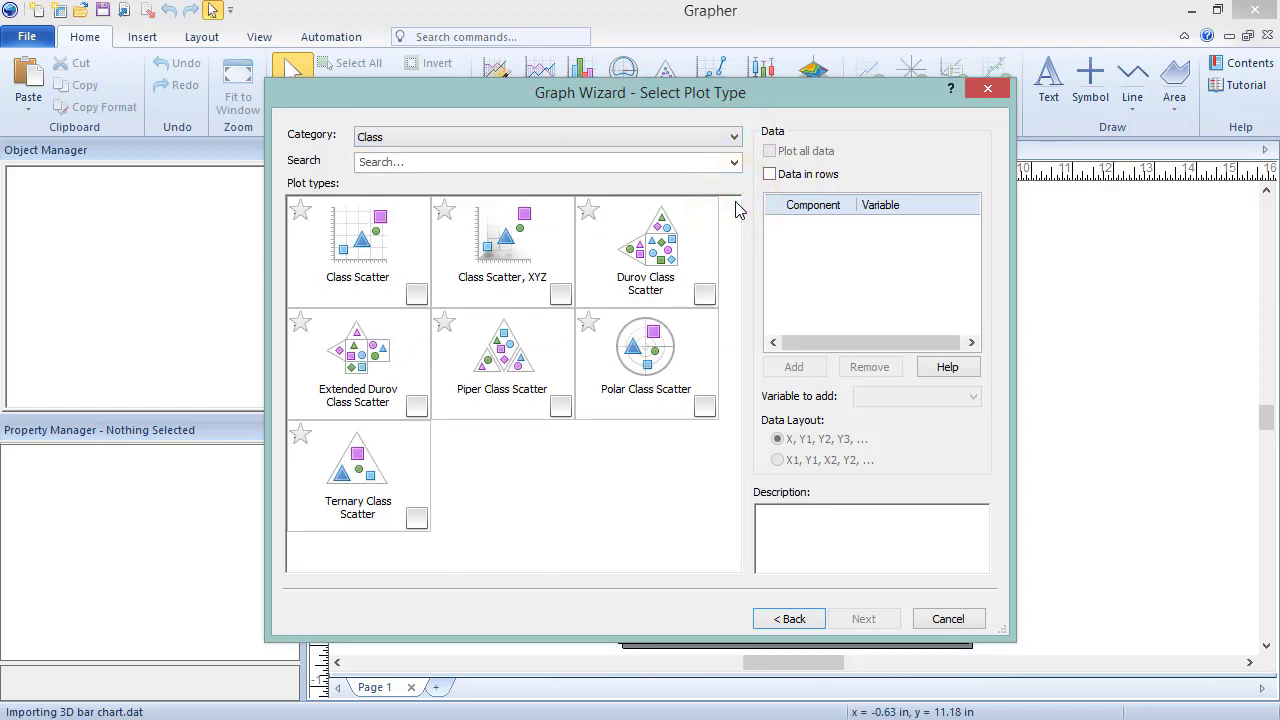
click(610, 163)
text(bar)
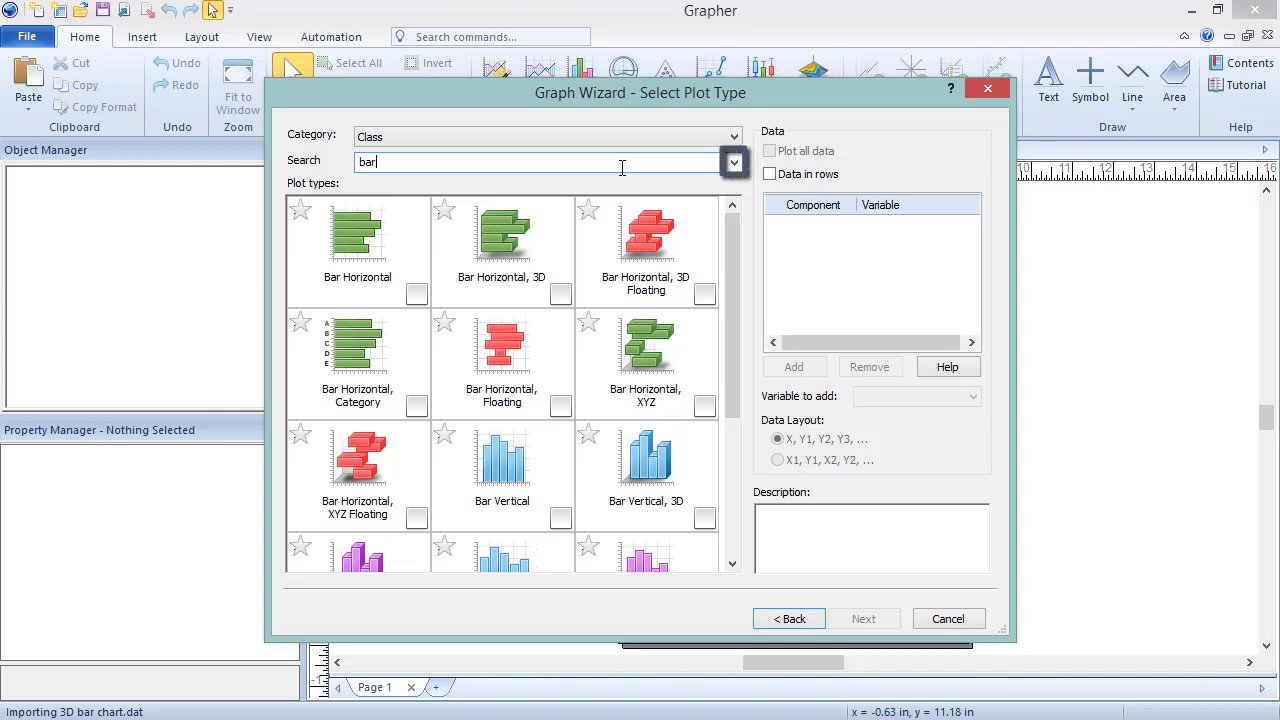
key(BackSpace)
key(BackSpace)
key(BackSpace)
click(616, 143)
click(617, 153)
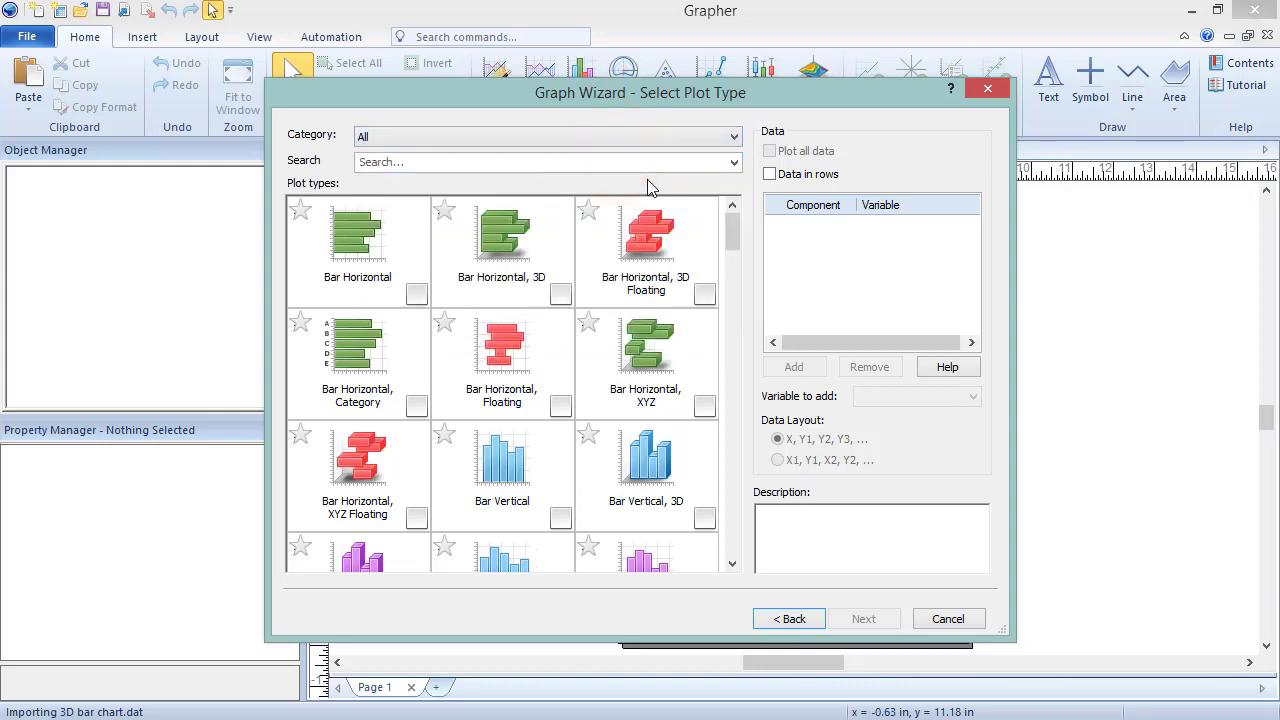
Step: Star Bar Horizontal, its 3D variants, both Vector XYZ plots and Wall 3D, then filter to Favorite
click(302, 211)
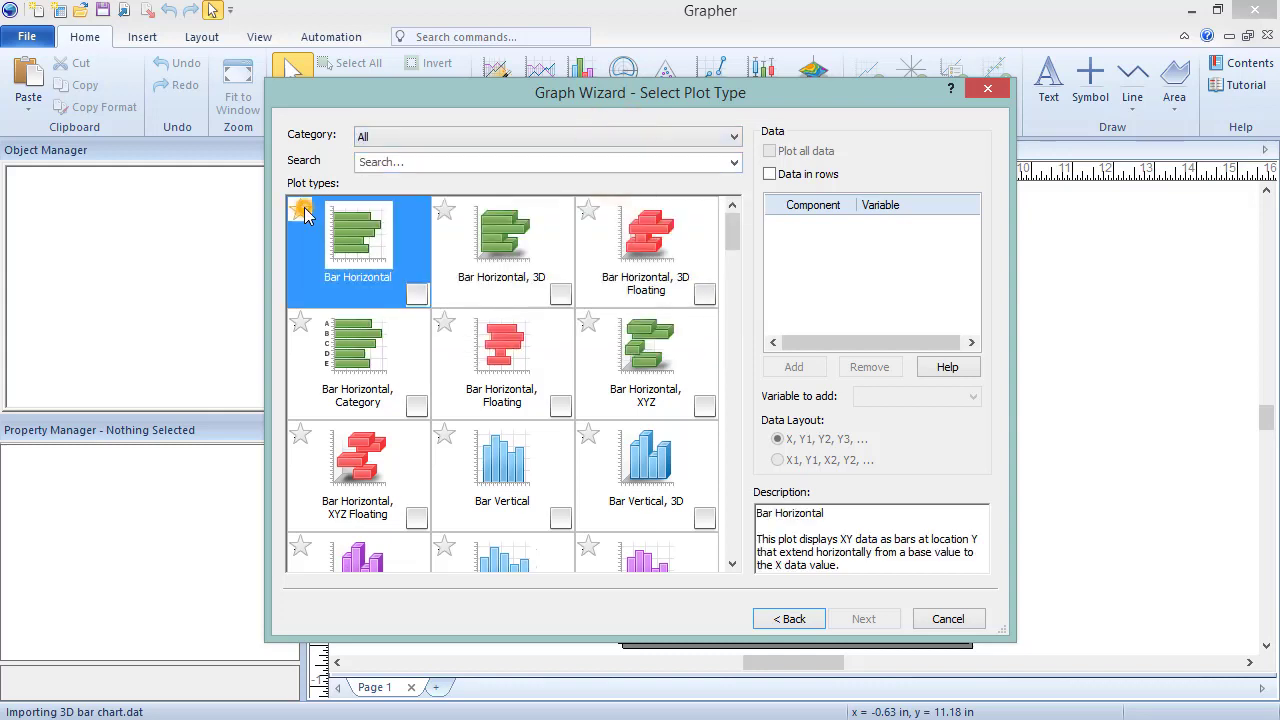
click(444, 210)
click(588, 210)
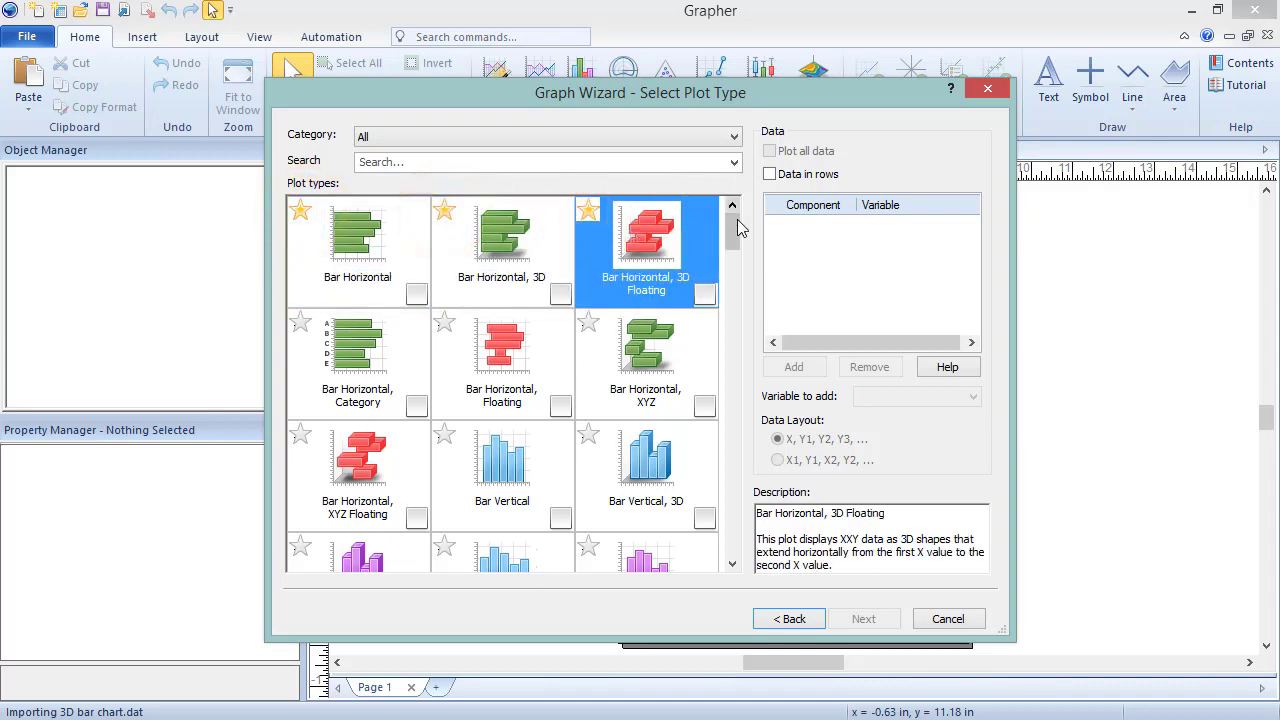
drag(733, 229, 733, 537)
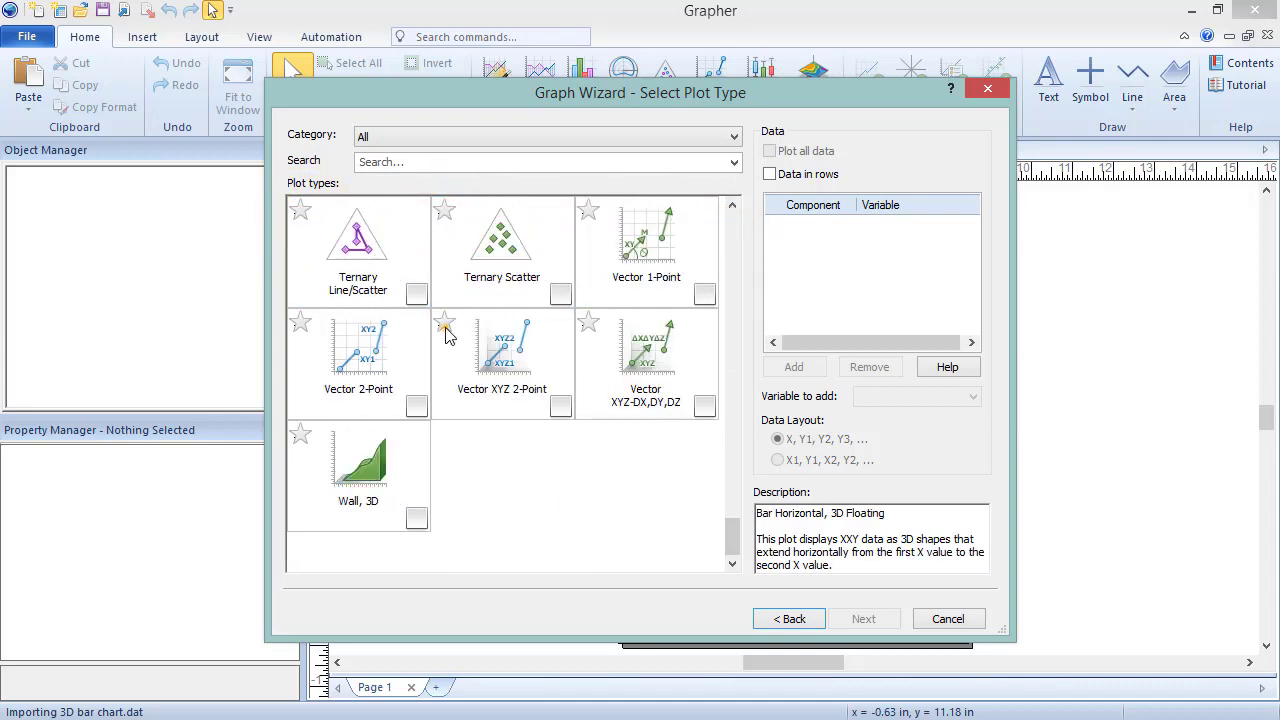
click(444, 322)
click(588, 322)
click(300, 435)
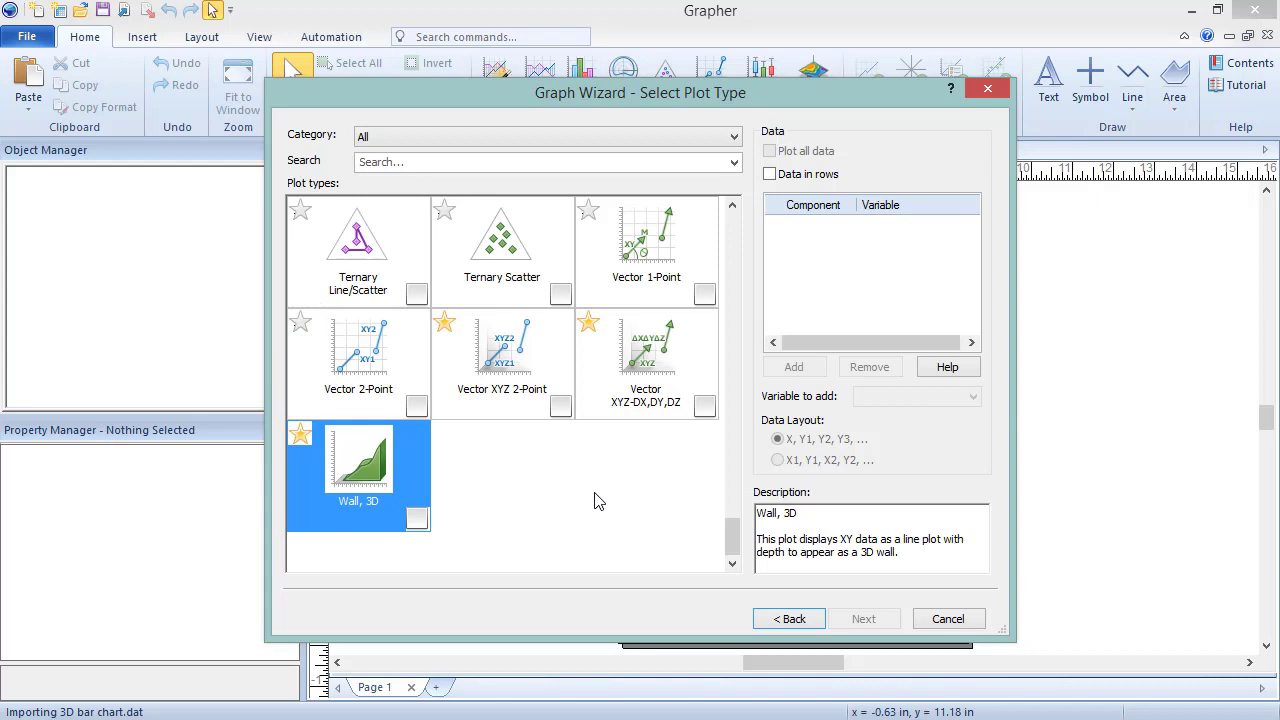
click(734, 137)
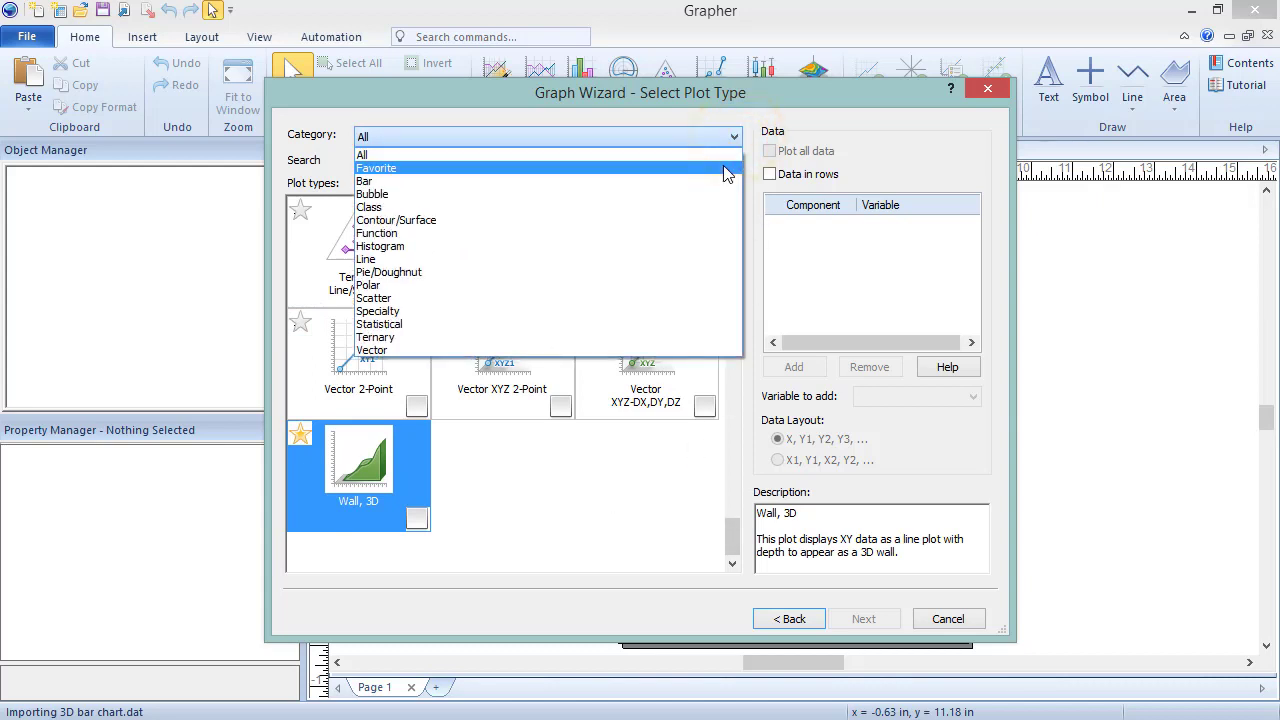
click(727, 169)
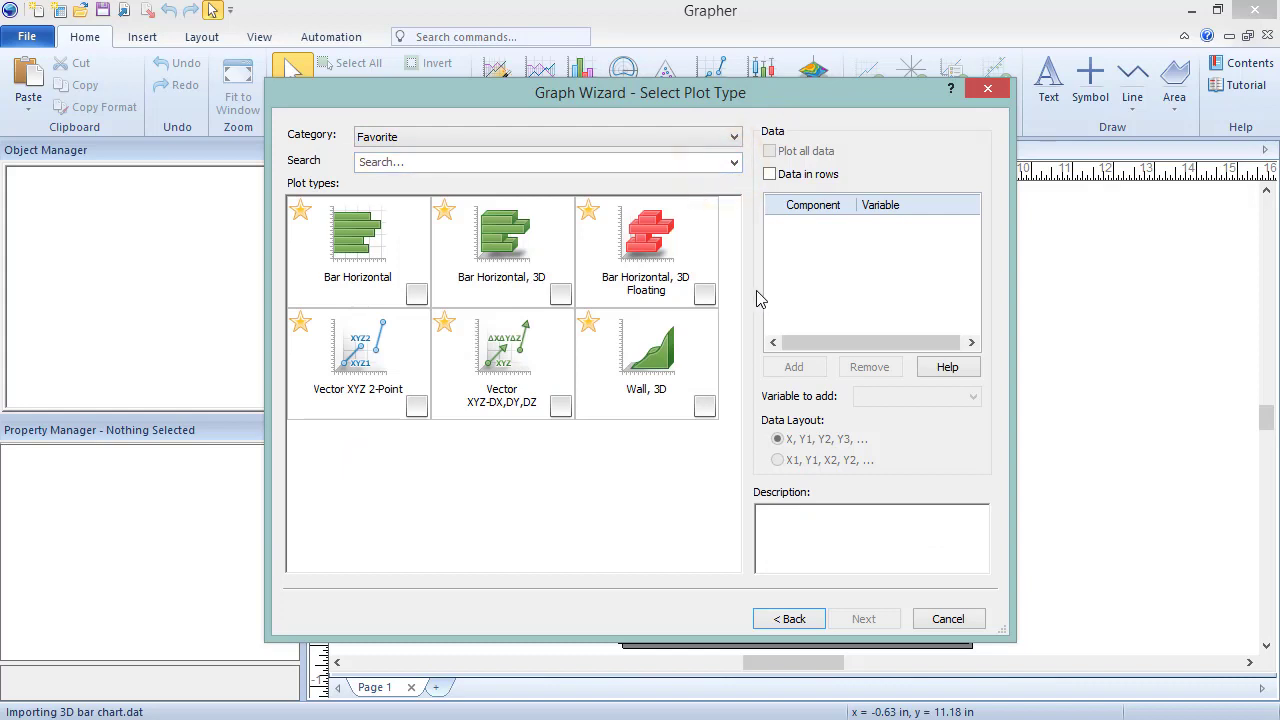
Step: Settle on Bar Horizontal after viewing Help and Vector XYZ 2-Point, then add and remove a second X
click(421, 305)
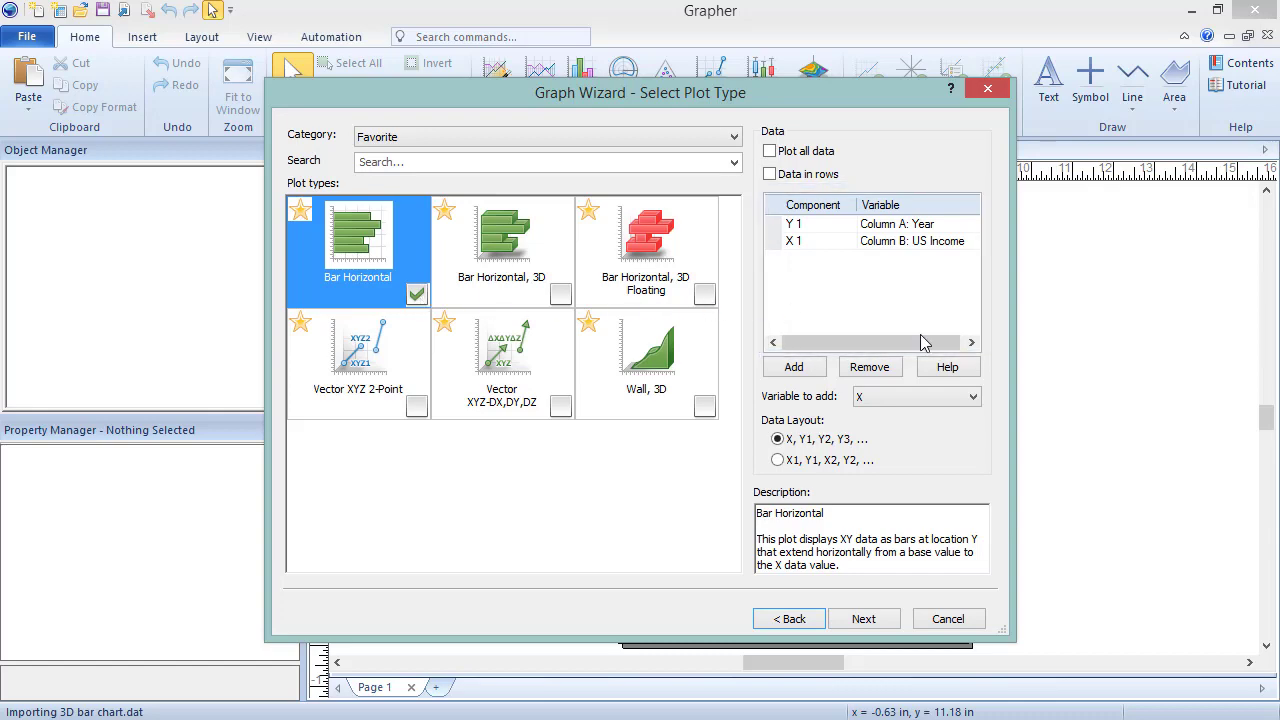
click(947, 368)
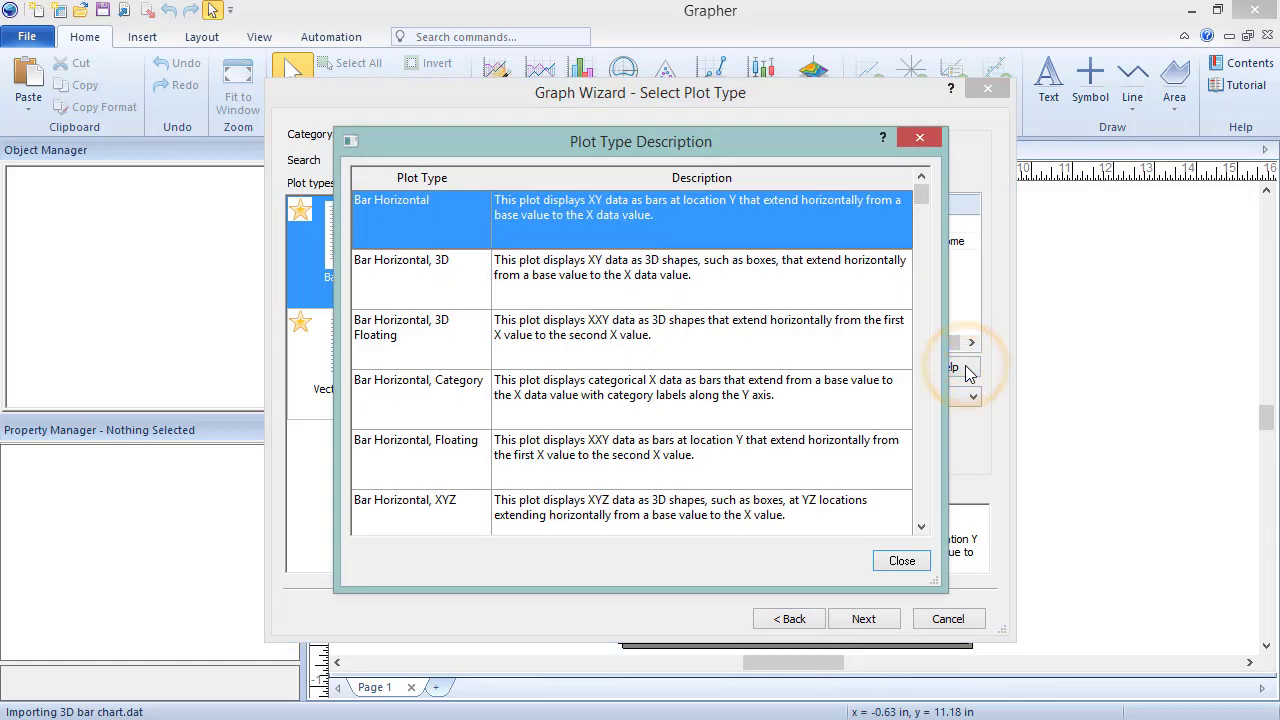
click(918, 563)
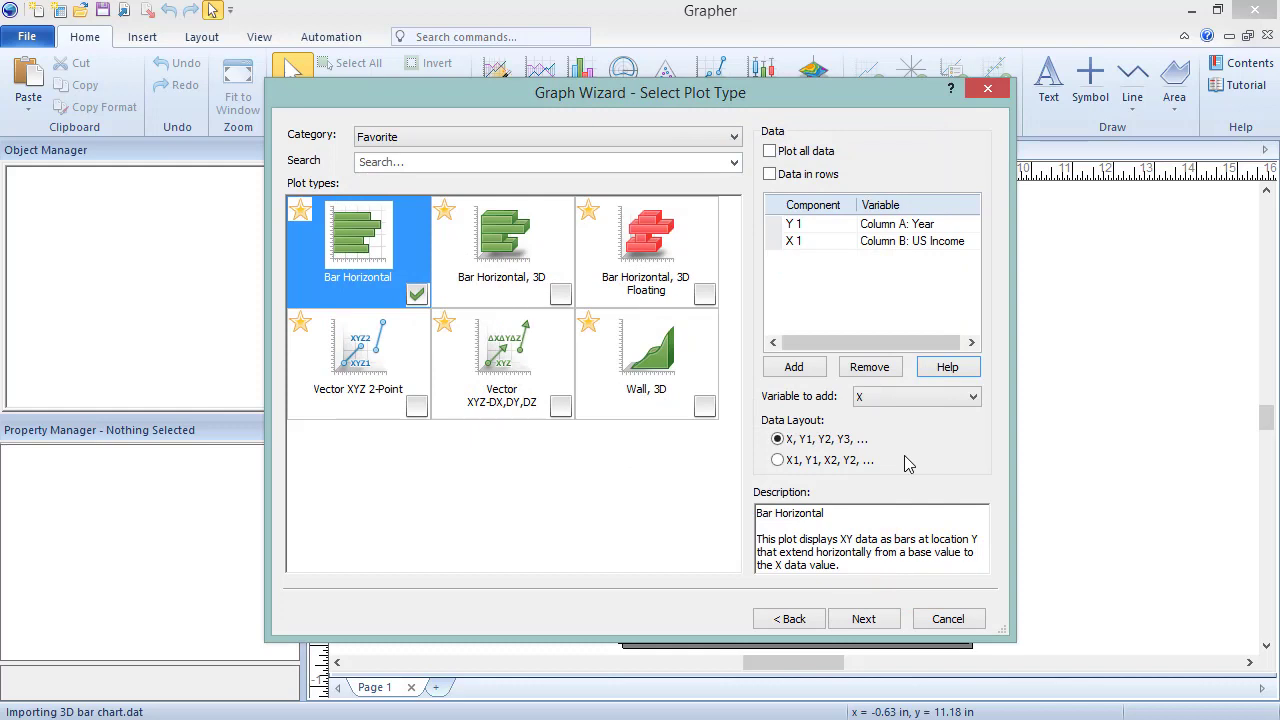
click(416, 410)
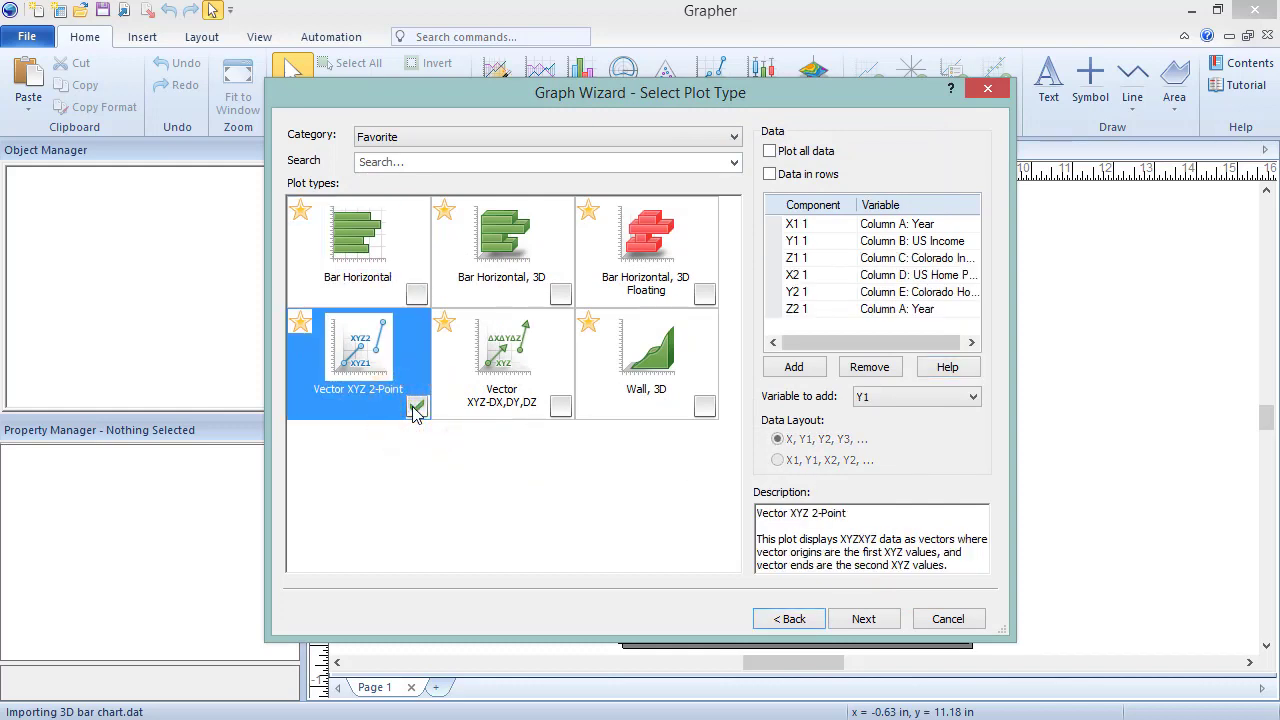
click(416, 294)
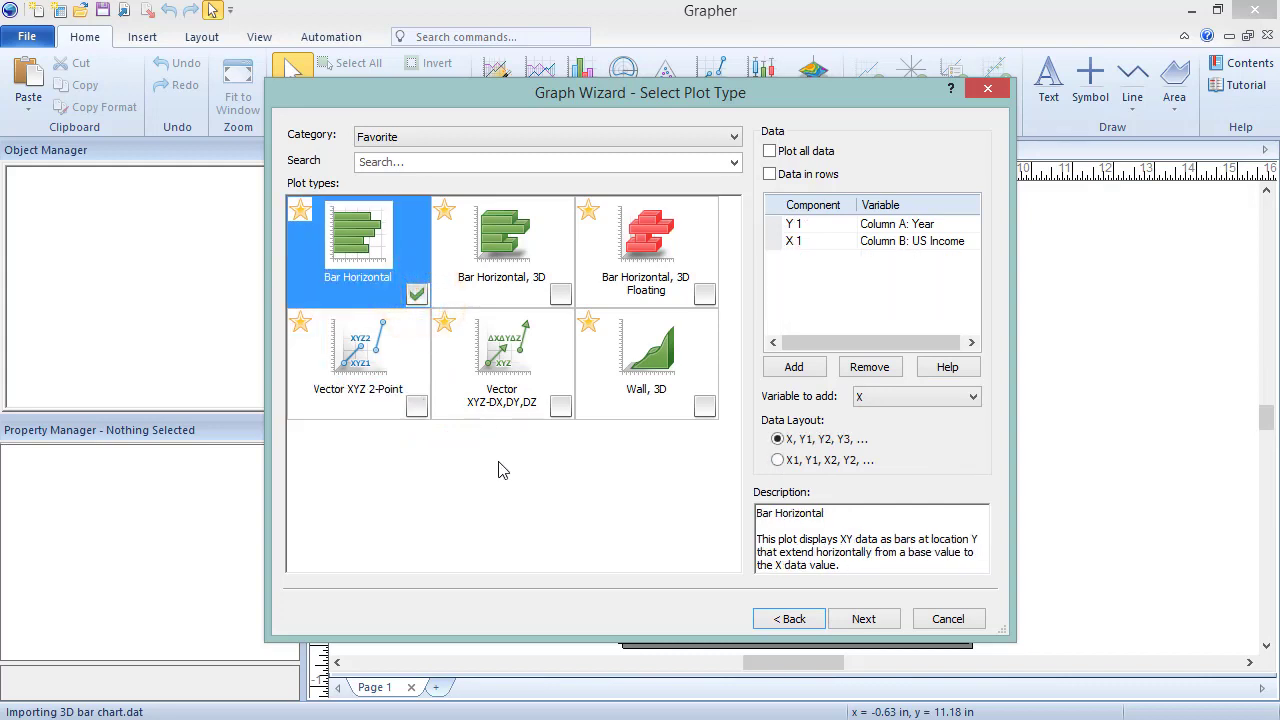
click(814, 369)
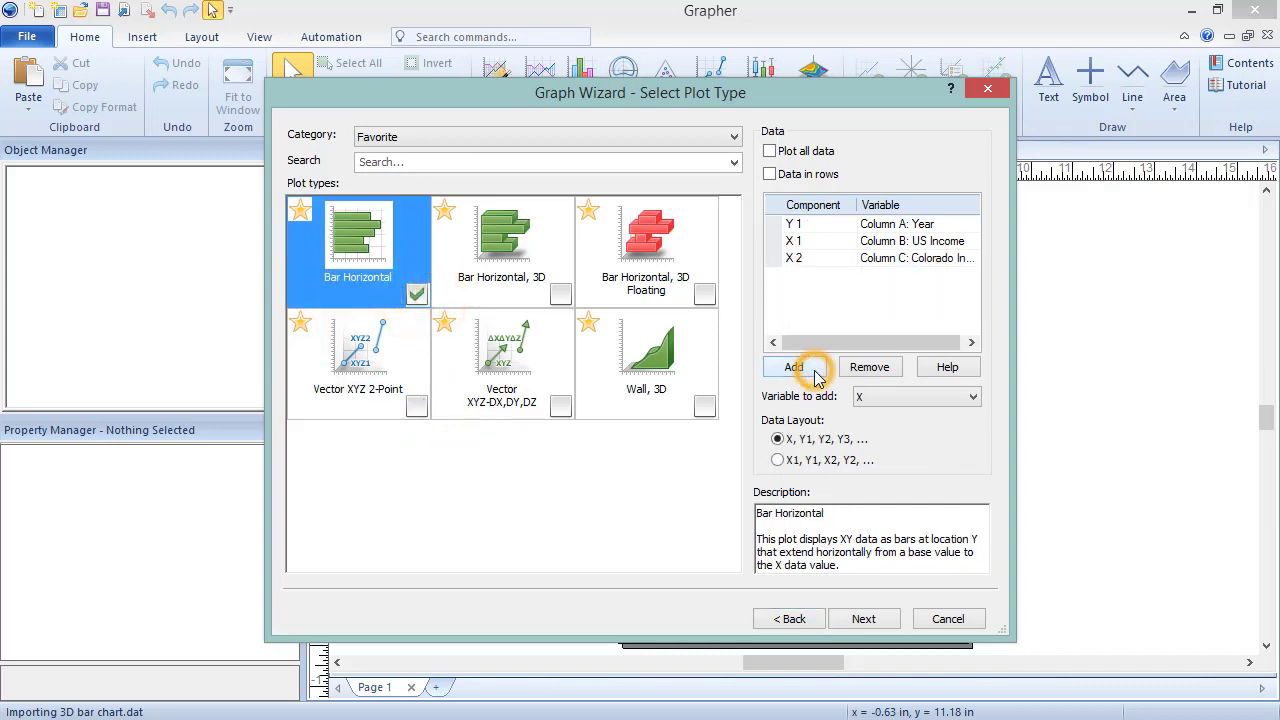
click(885, 371)
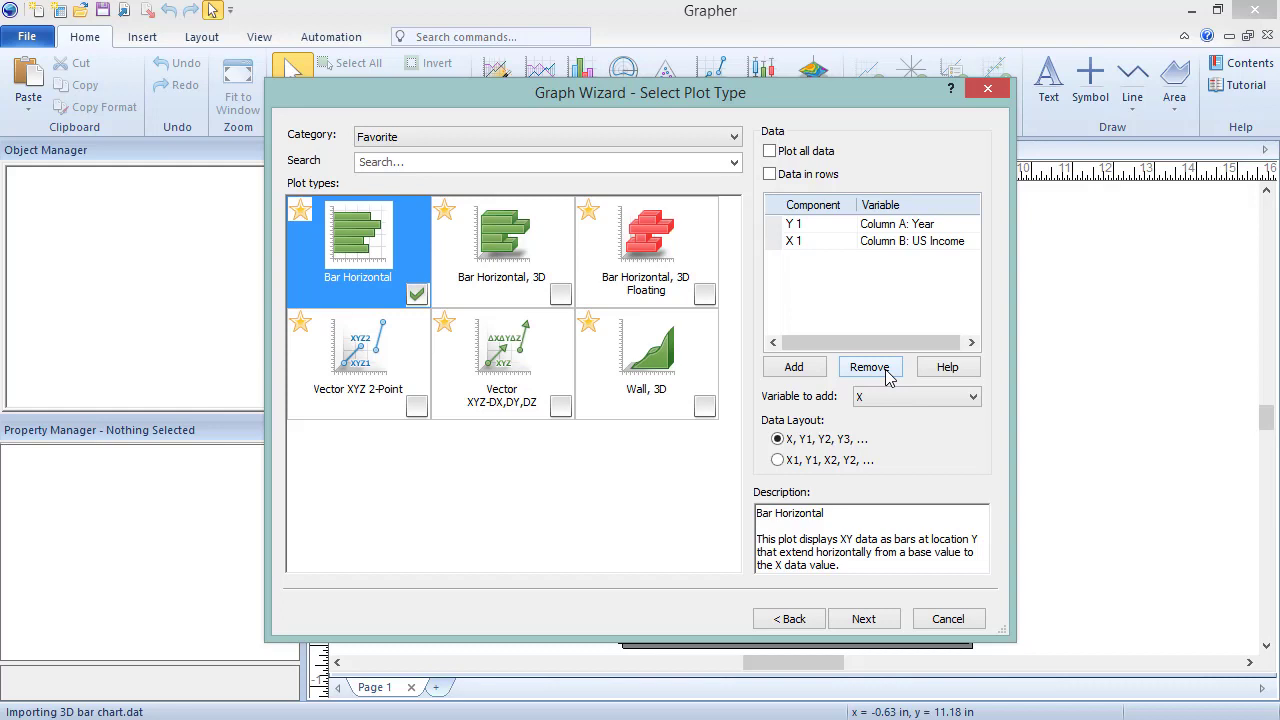
Step: Turn on Plot all data, keep Column D: US Home Price as X 3, and leave Data in rows off
click(770, 153)
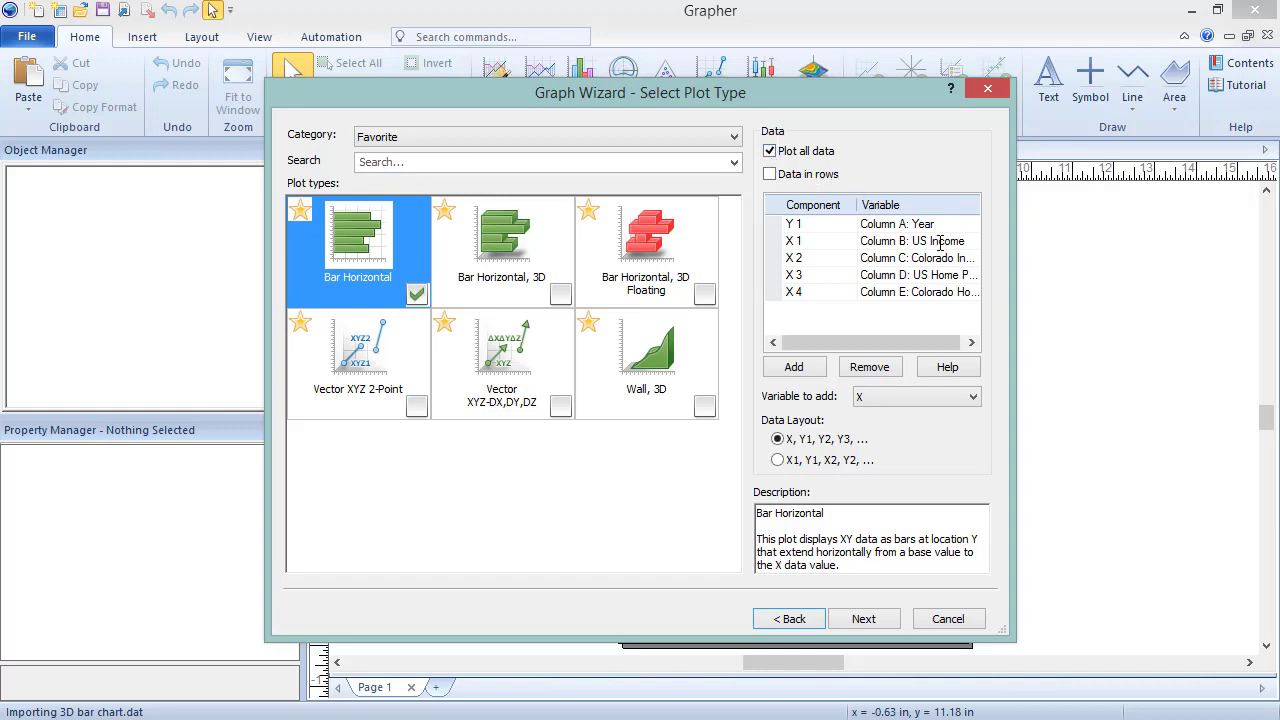
click(958, 276)
click(971, 275)
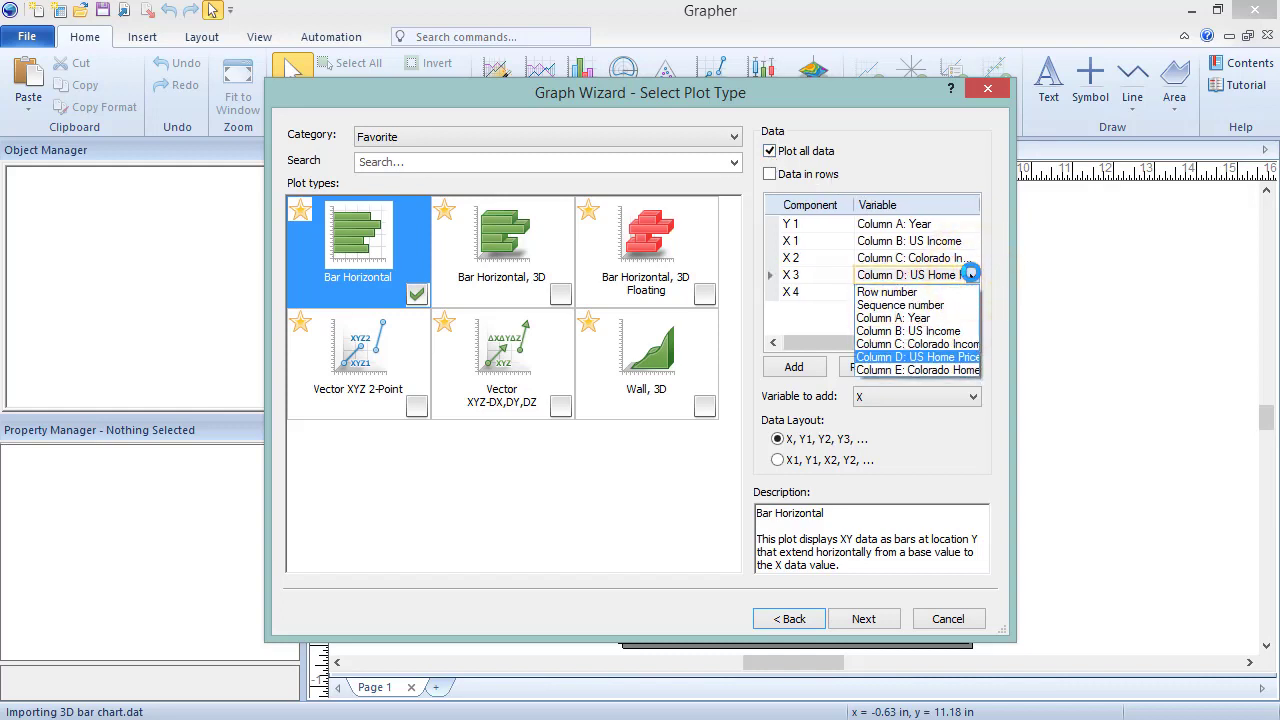
click(971, 275)
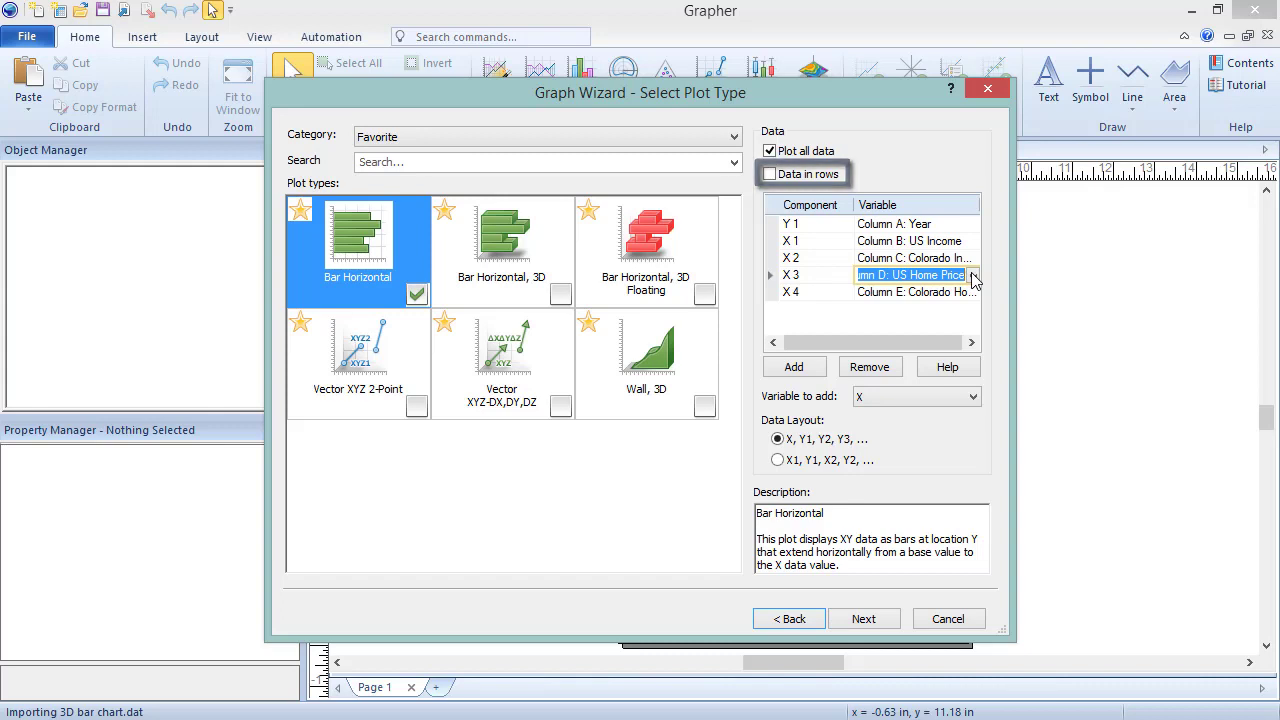
click(770, 175)
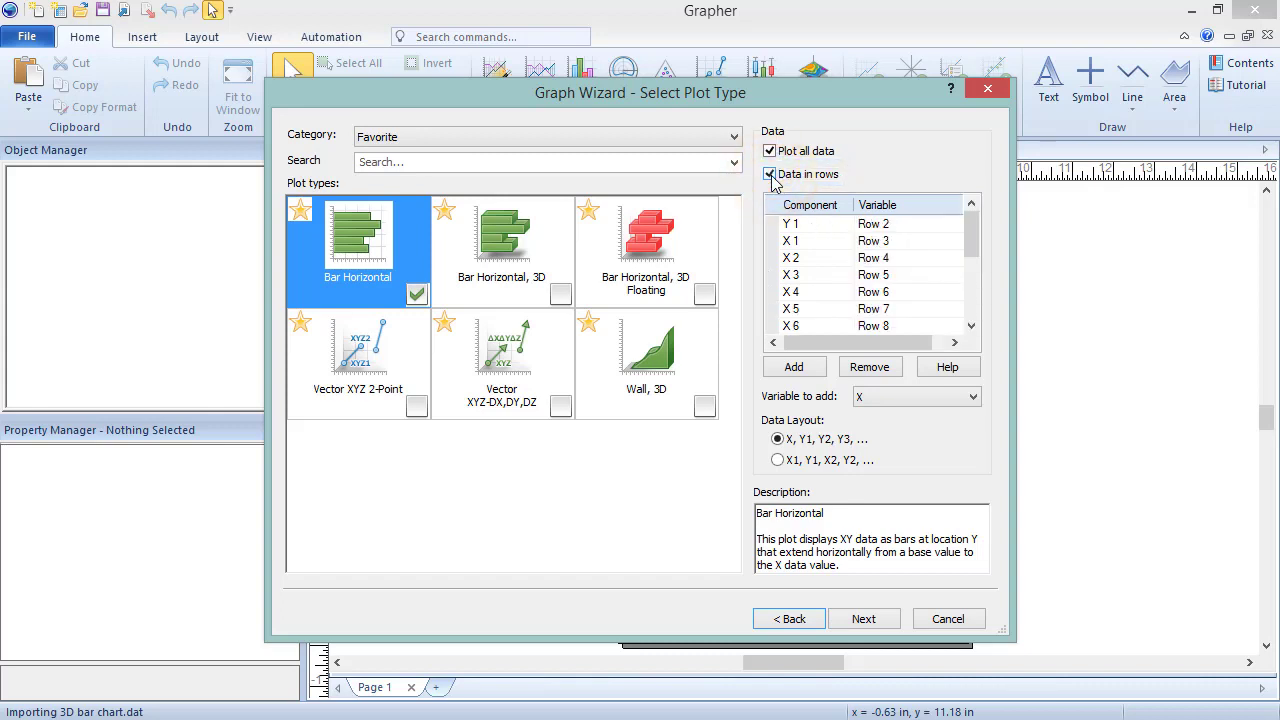
click(770, 175)
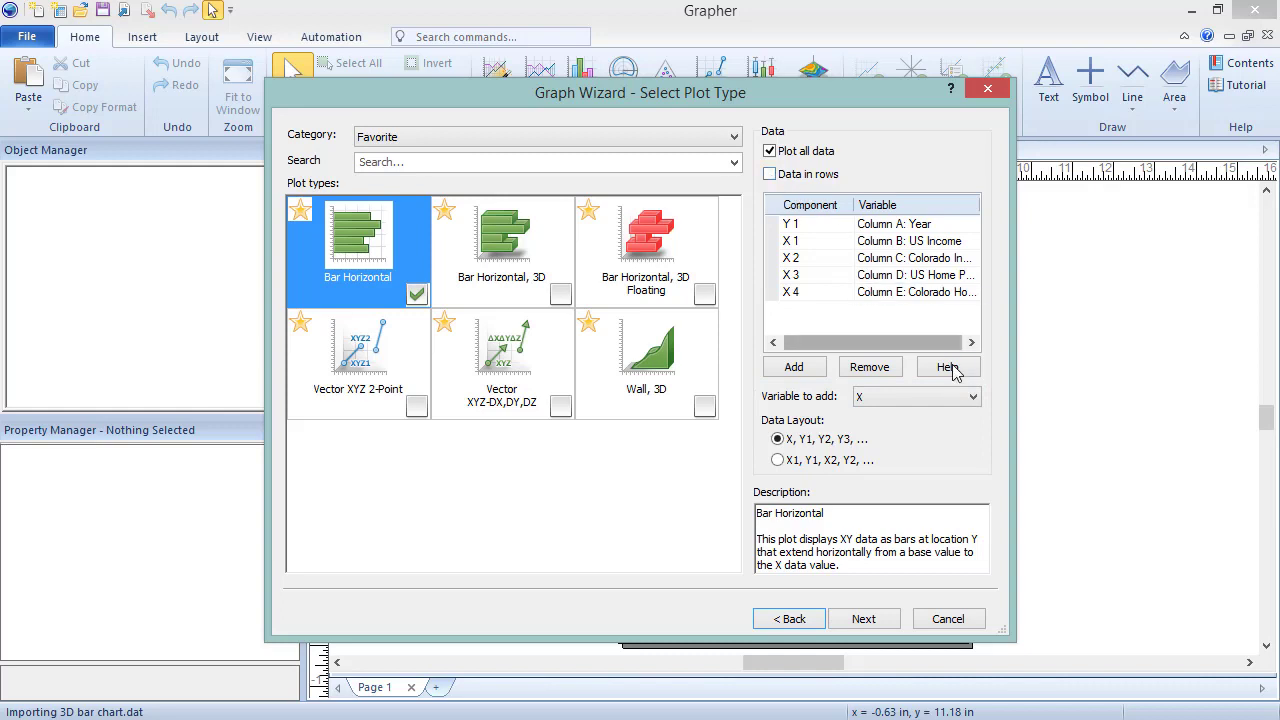
Step: Try Y variables with the X1,Y1,X2,Y2 layout, then restore X variables and the X,Y1,Y2 layout
click(970, 398)
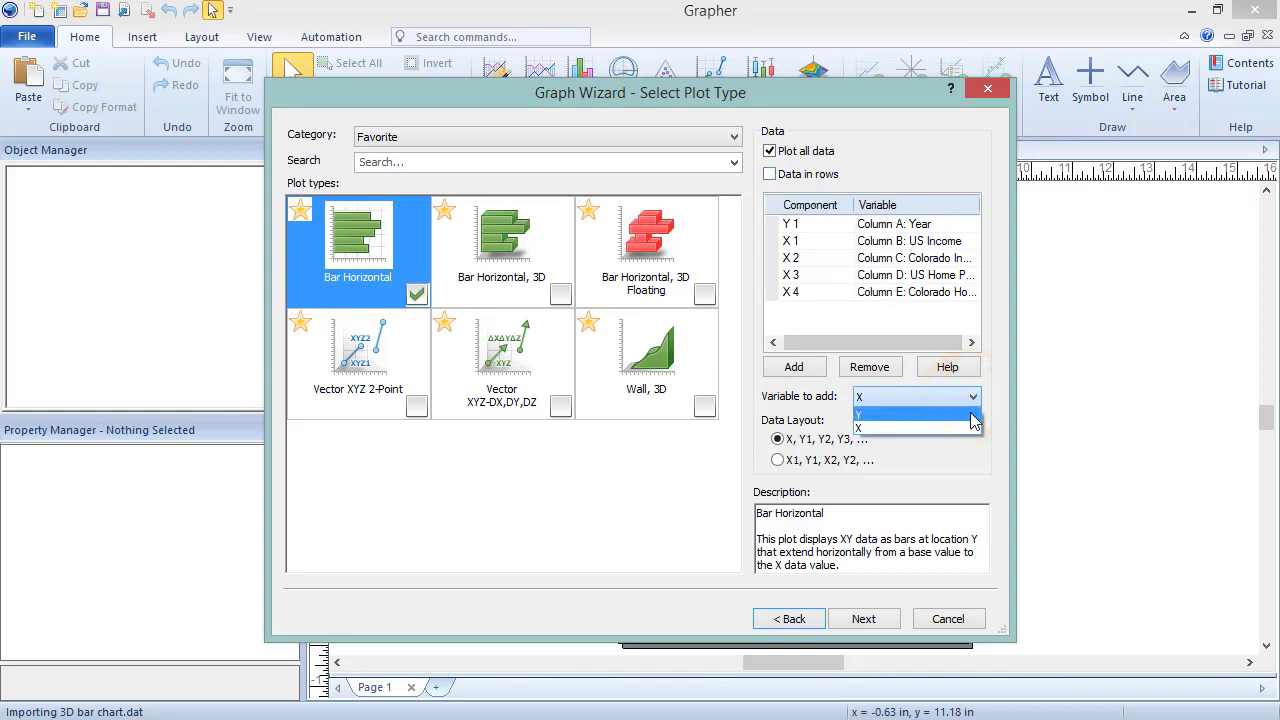
click(970, 414)
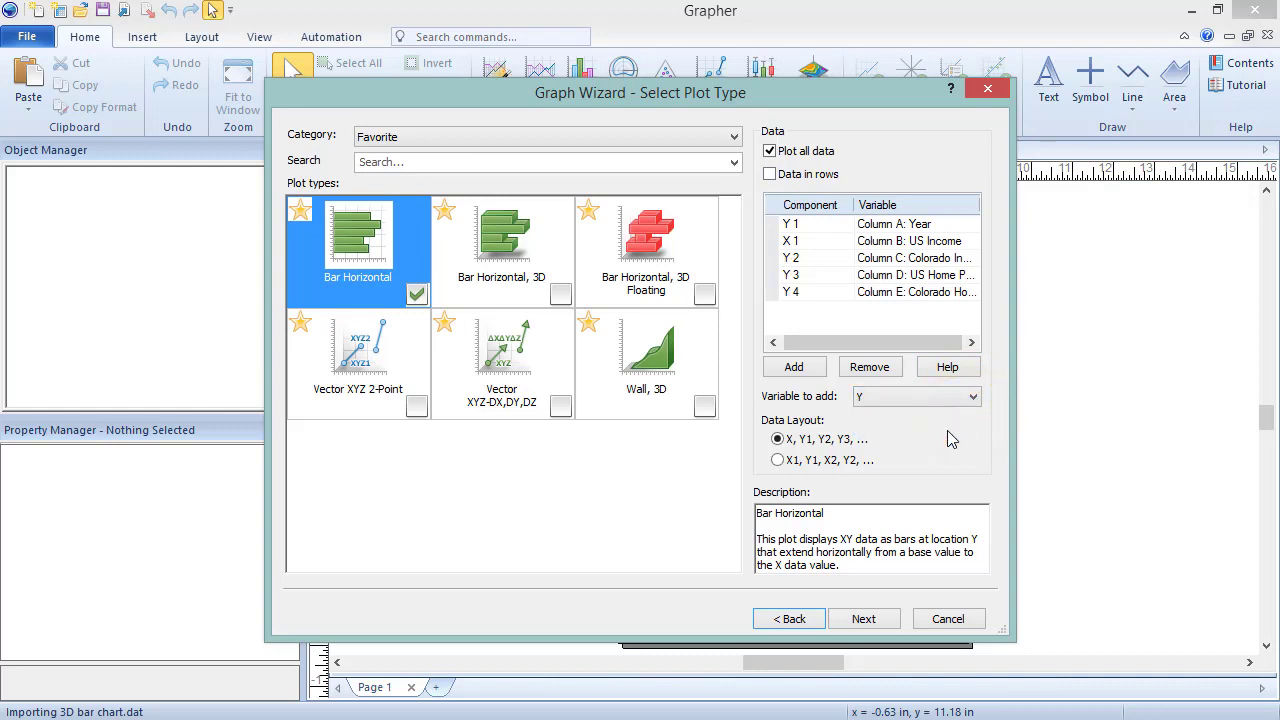
click(778, 460)
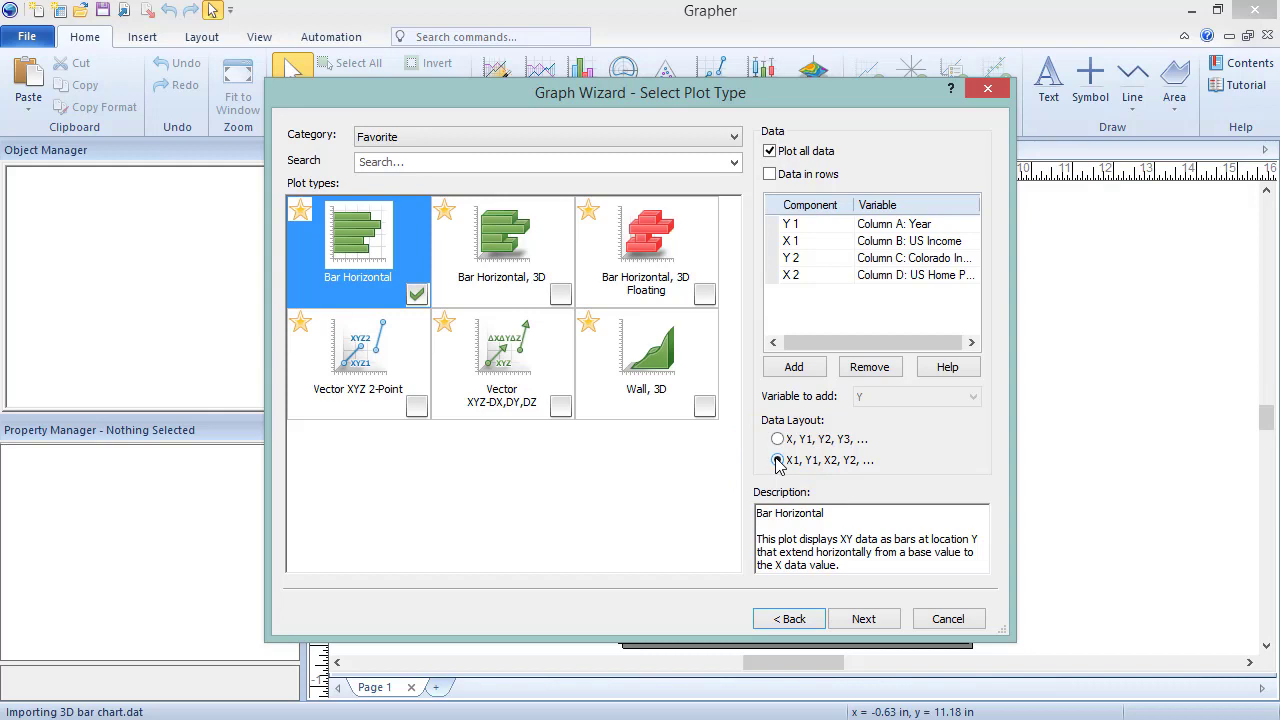
click(777, 439)
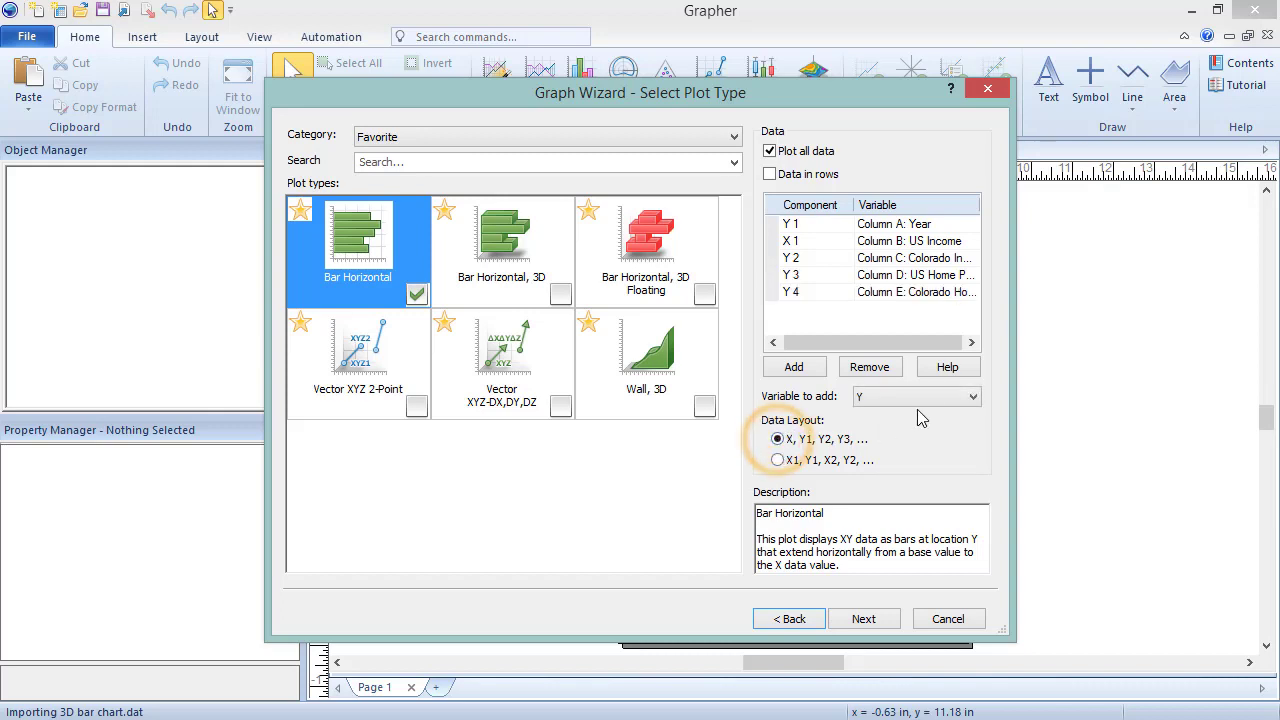
click(940, 397)
click(923, 427)
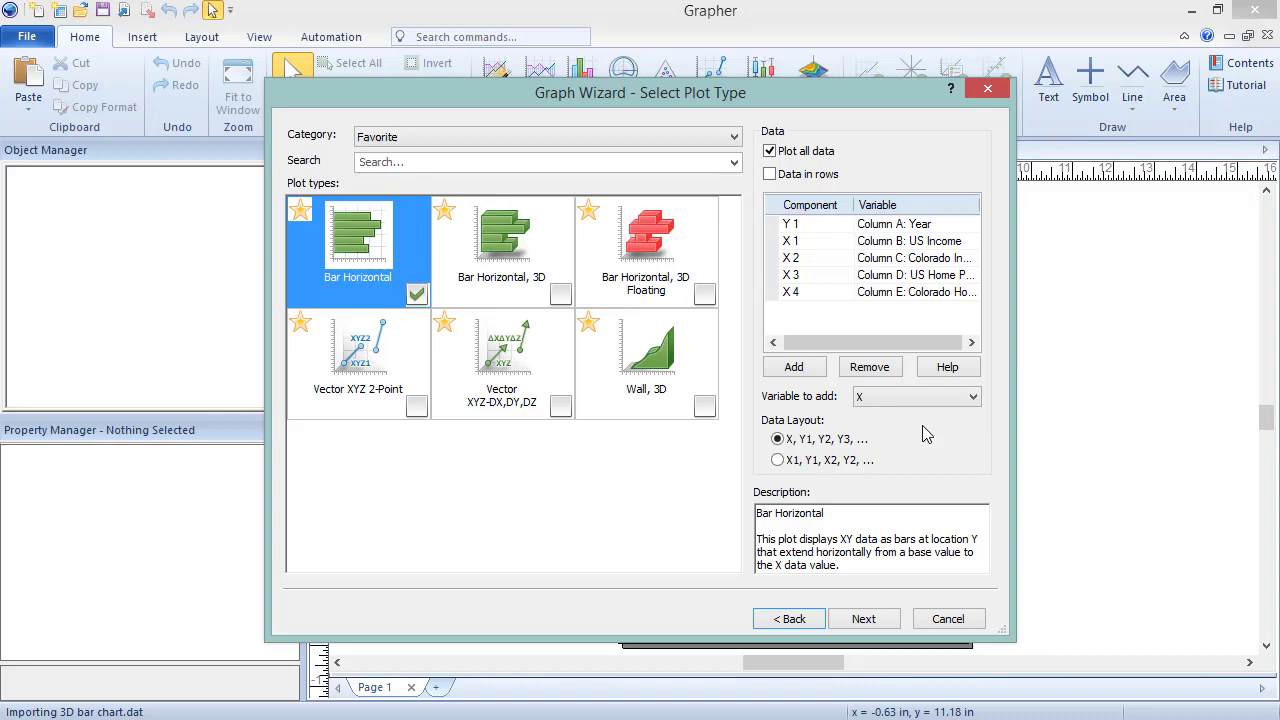
Step: Go back to the data-file step, then return to the Bar Horizontal plot type step
click(818, 624)
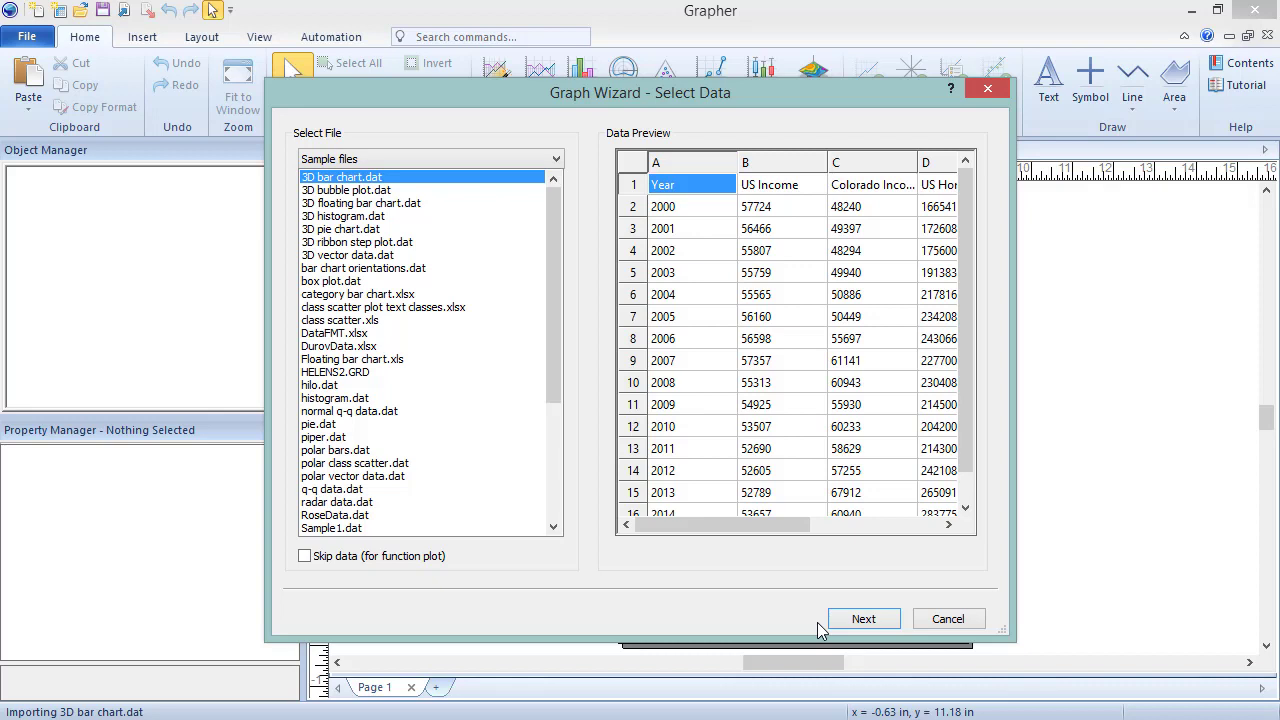
click(881, 619)
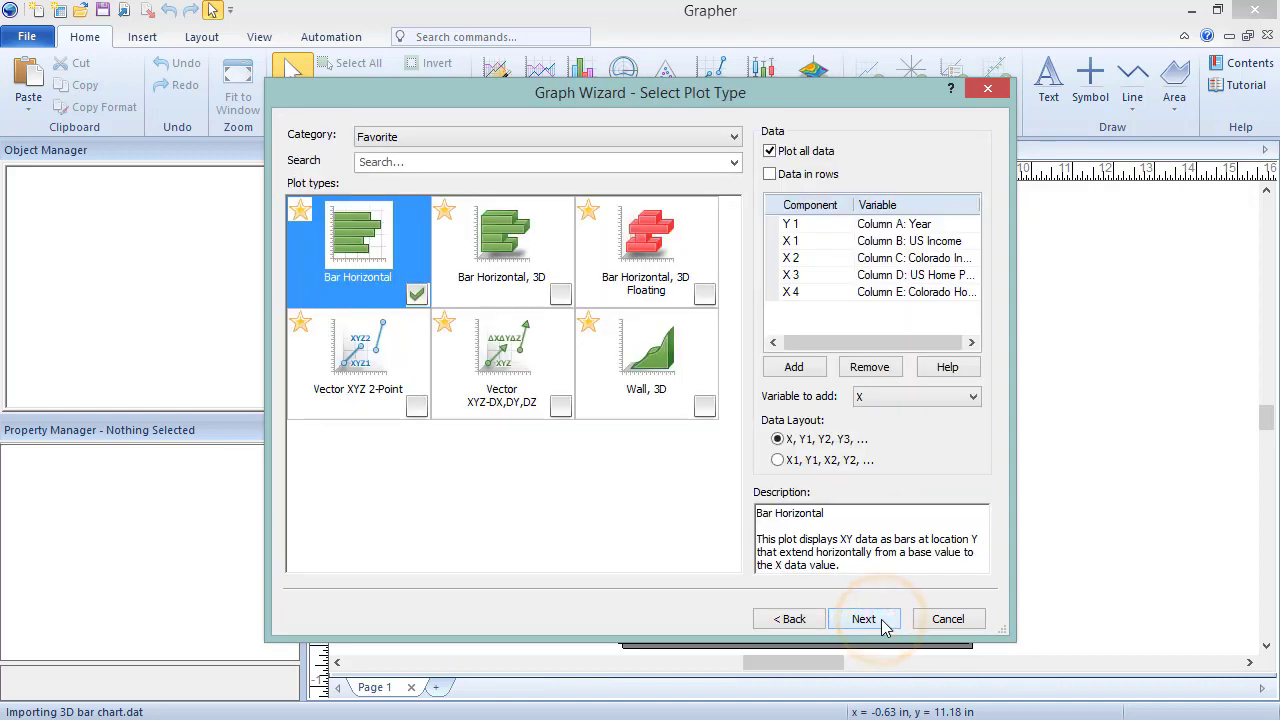
Step: In Properties, turn on the legend, graph and axis titles, top and right axes, and grid lines
click(882, 620)
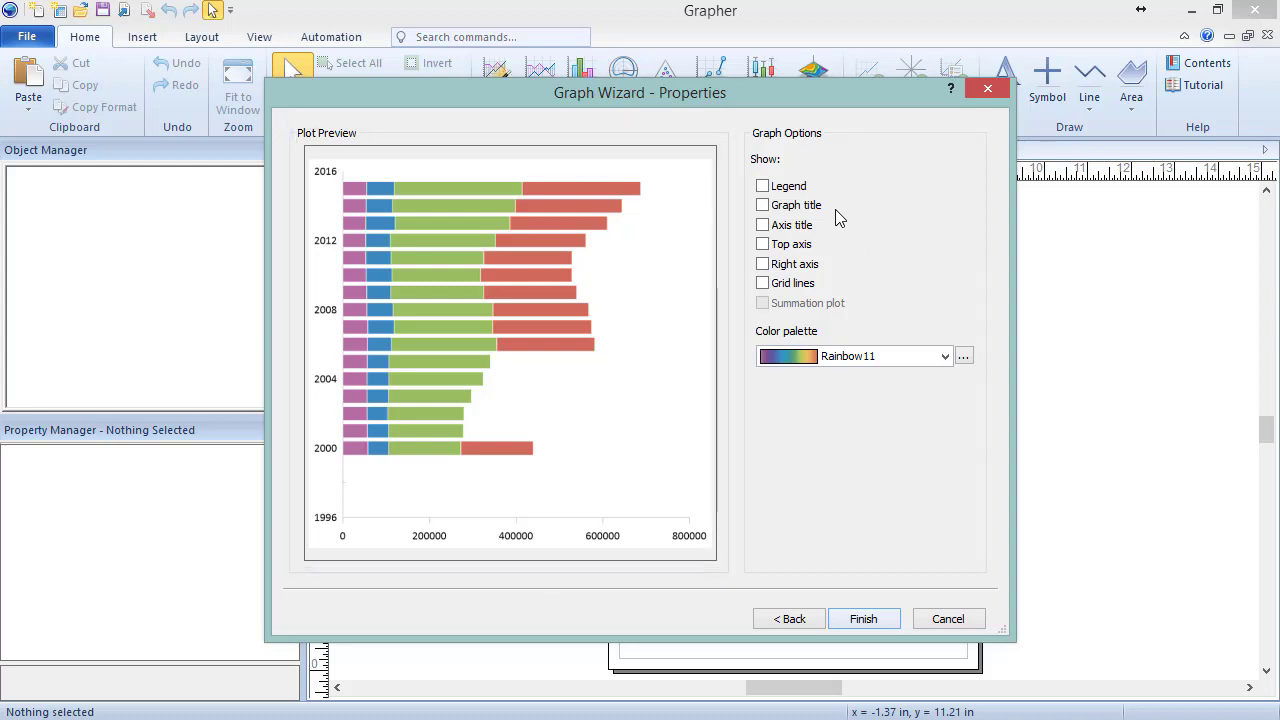
click(763, 187)
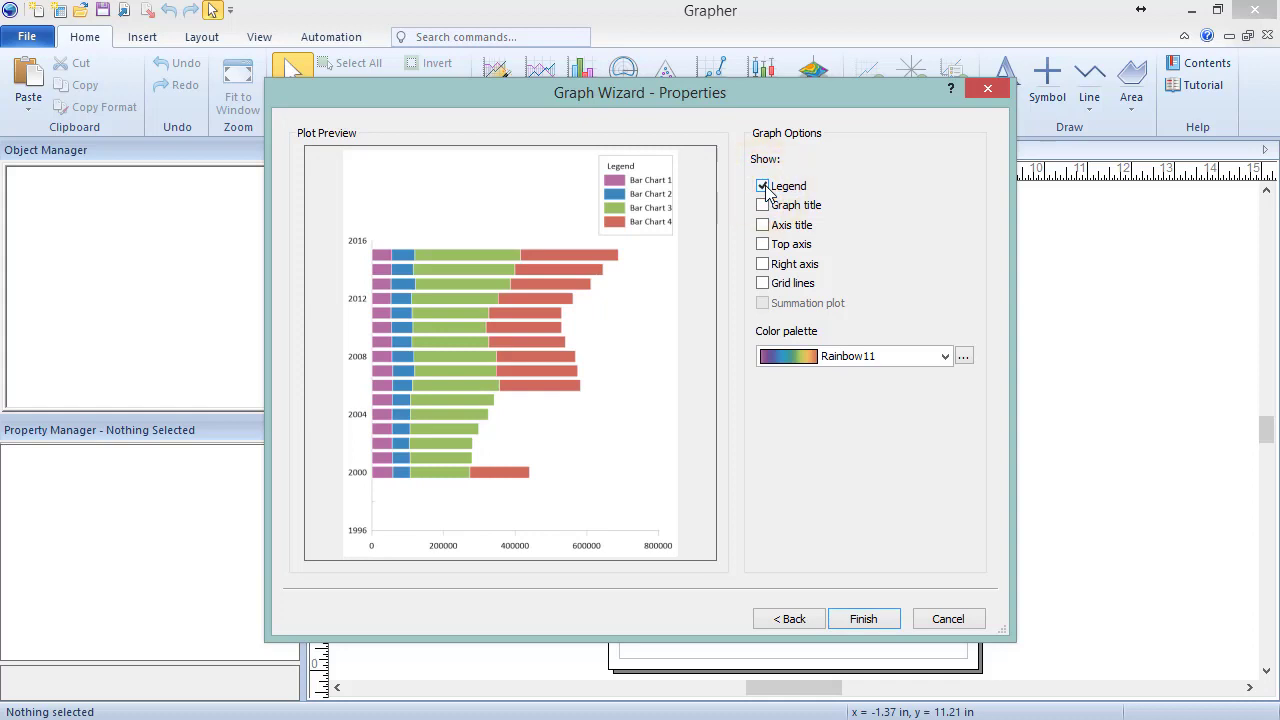
click(763, 206)
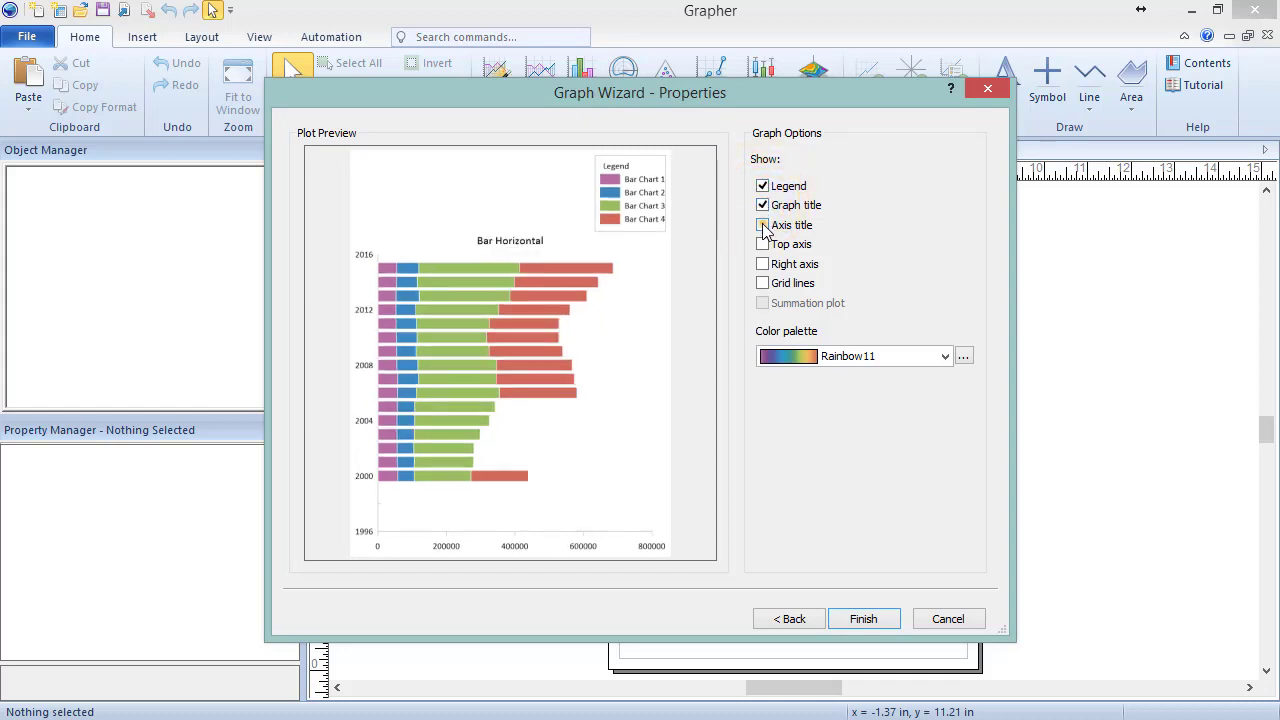
click(763, 226)
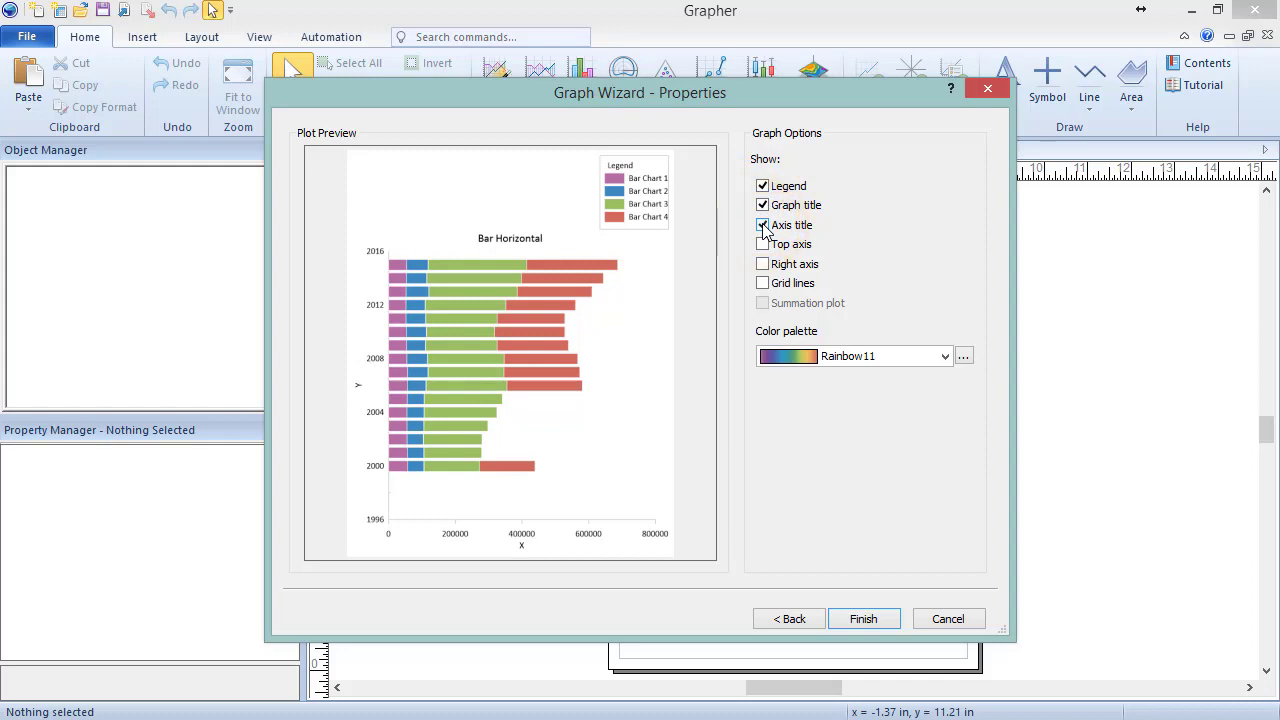
click(763, 245)
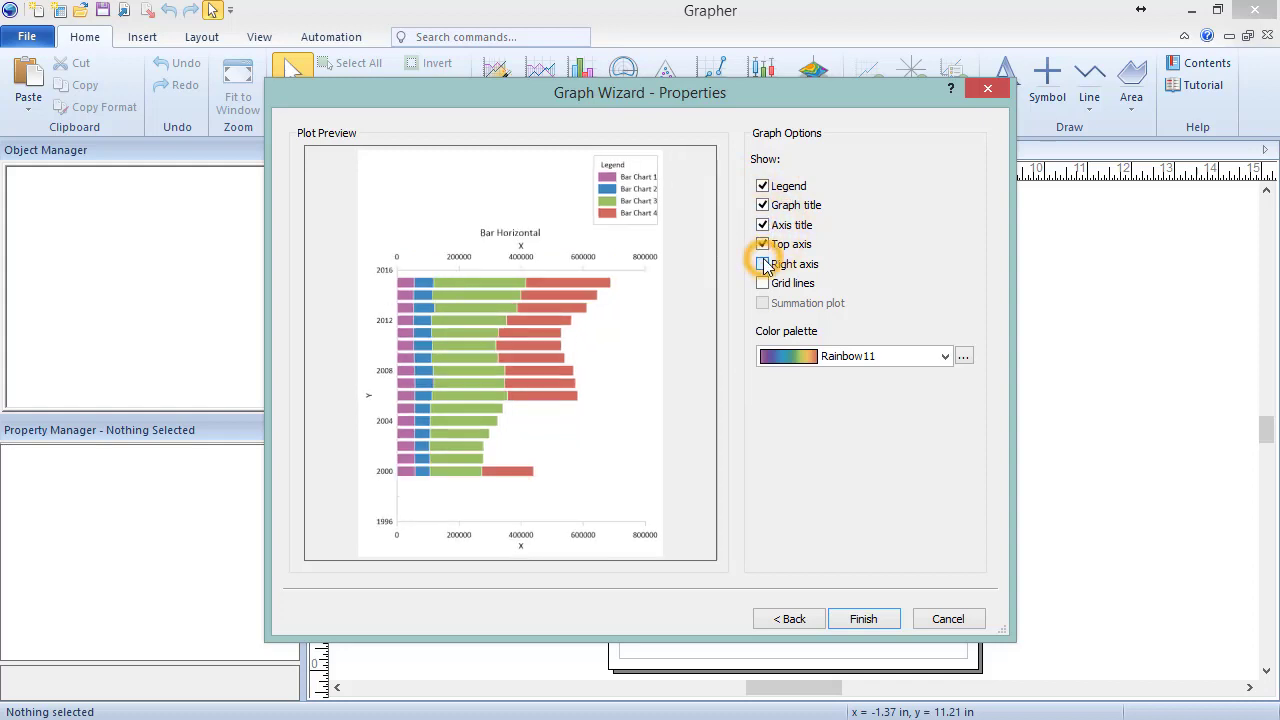
click(763, 264)
click(763, 284)
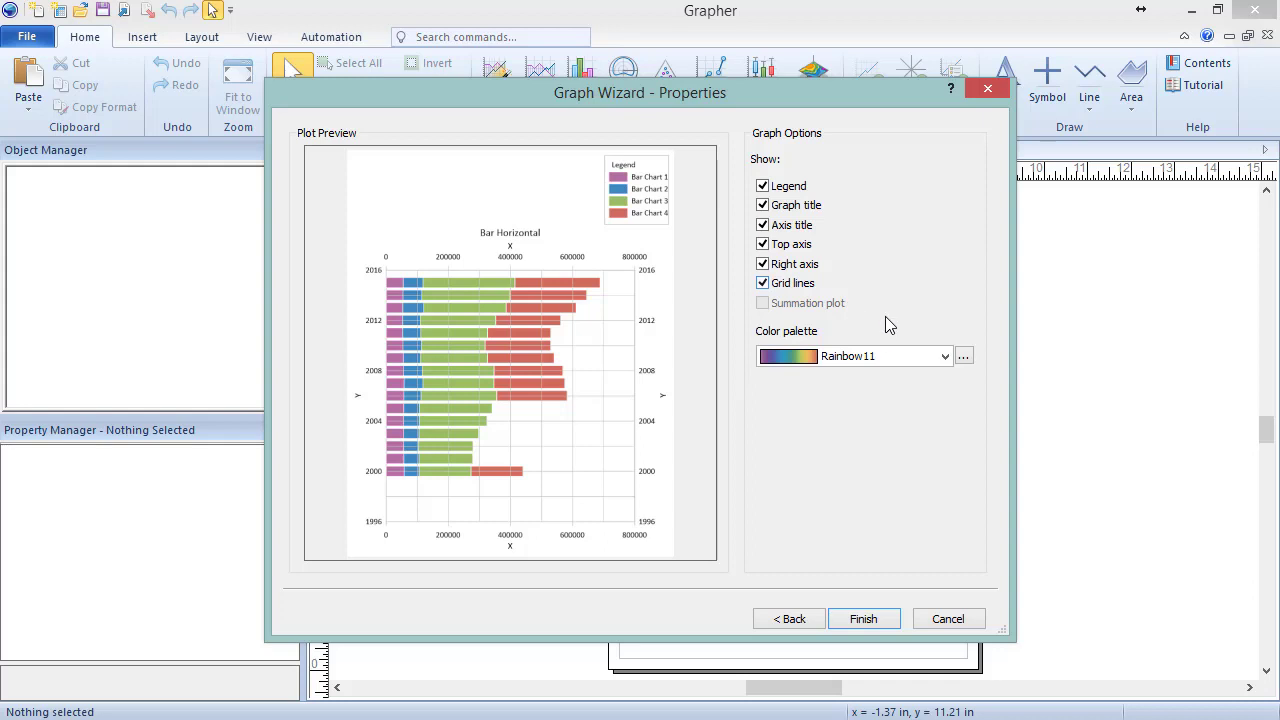
Step: Apply the Blue-Yellow5 palette and reverse its gradient so bars run yellow to dark blue
click(910, 357)
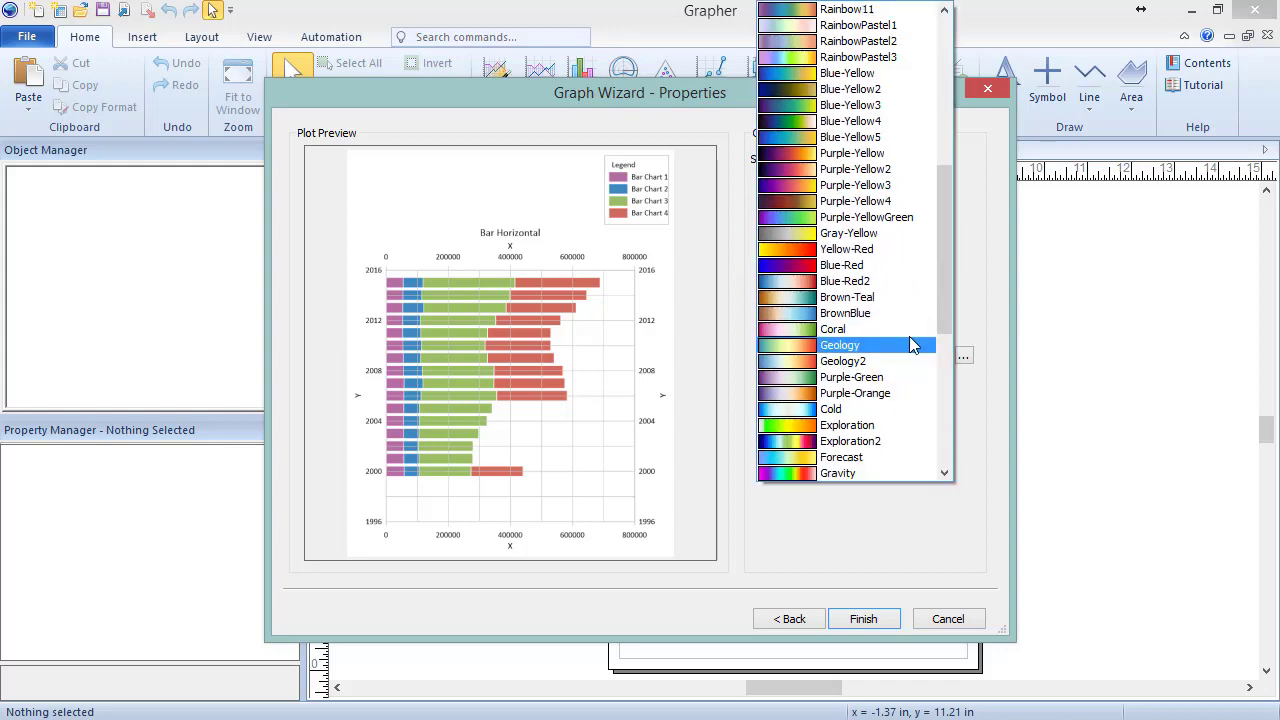
click(904, 140)
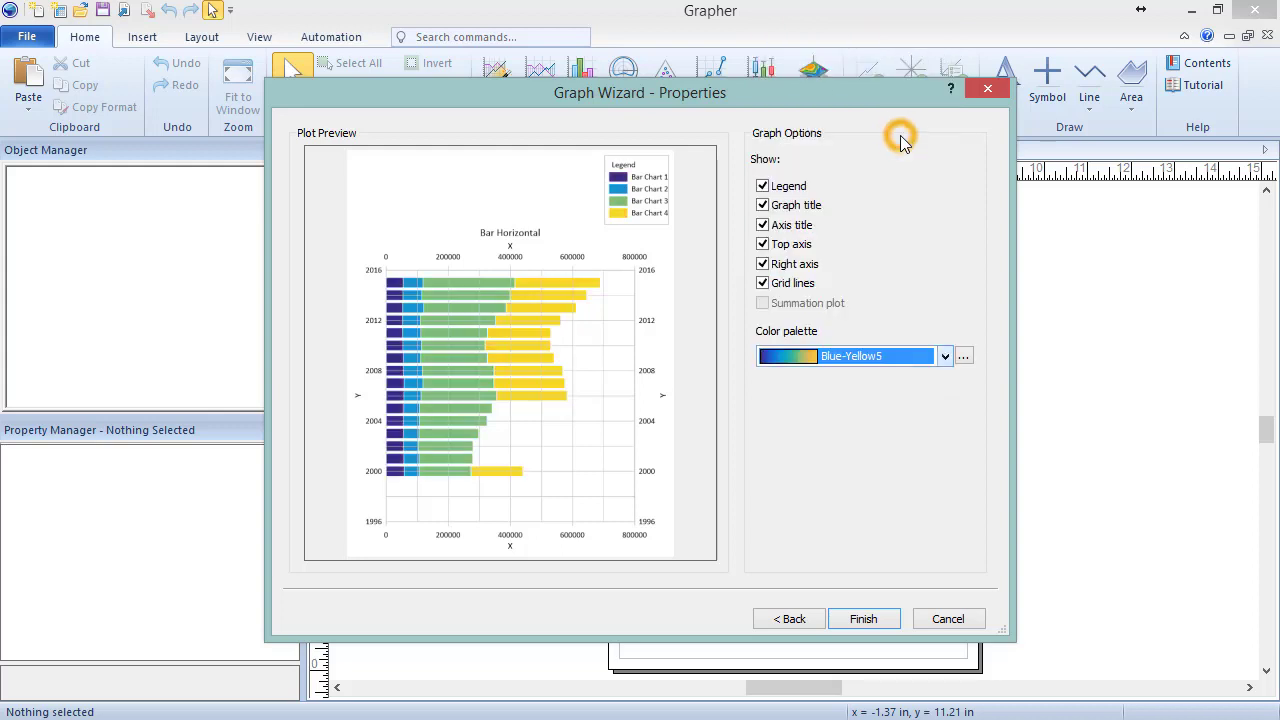
click(964, 357)
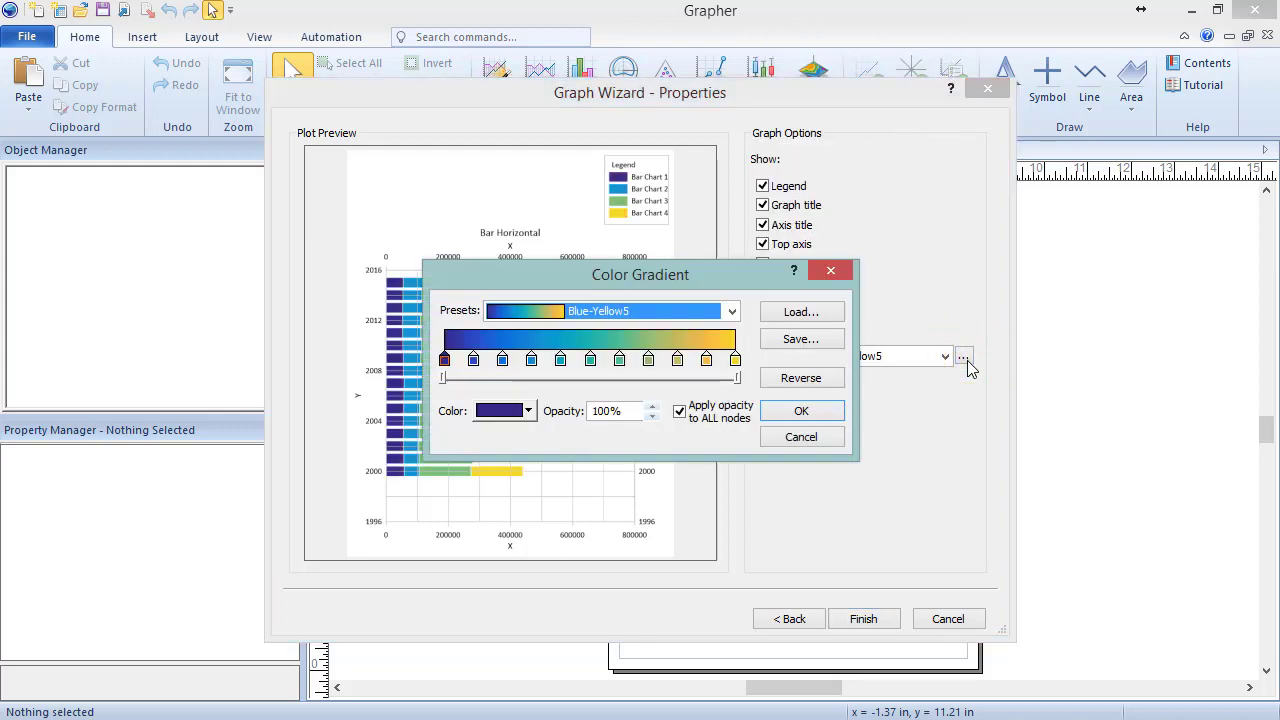
click(840, 377)
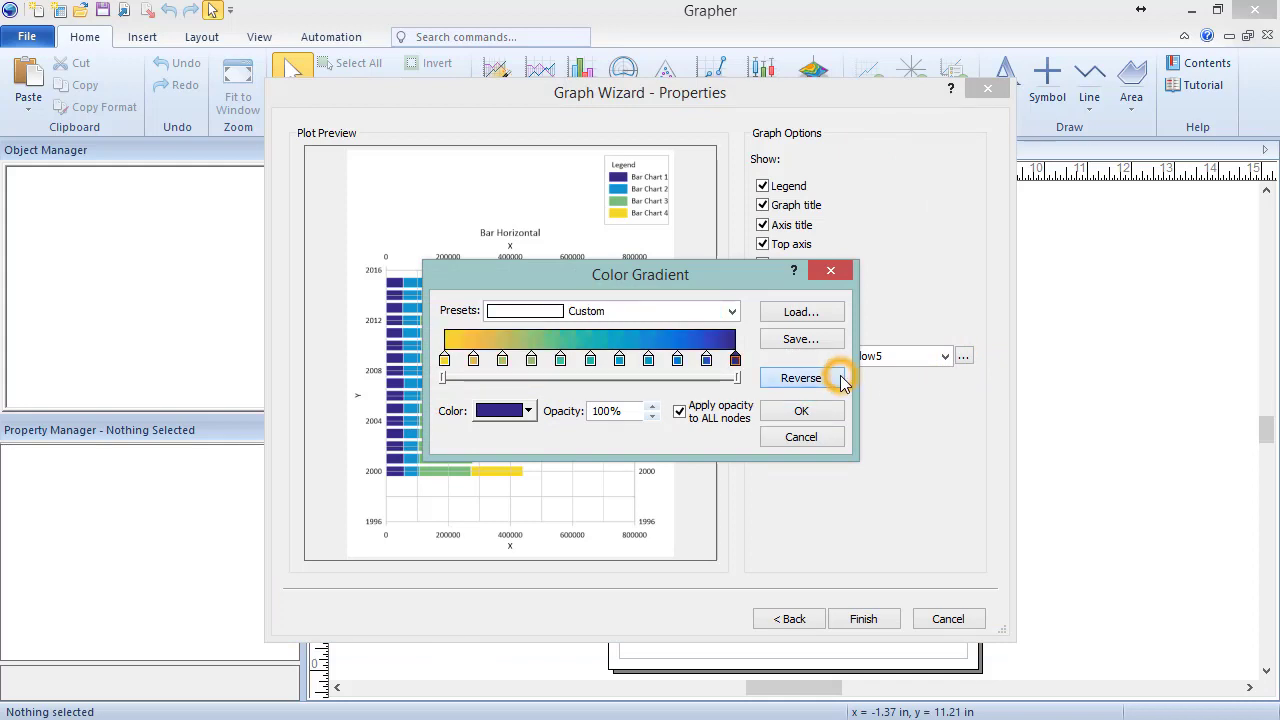
click(836, 417)
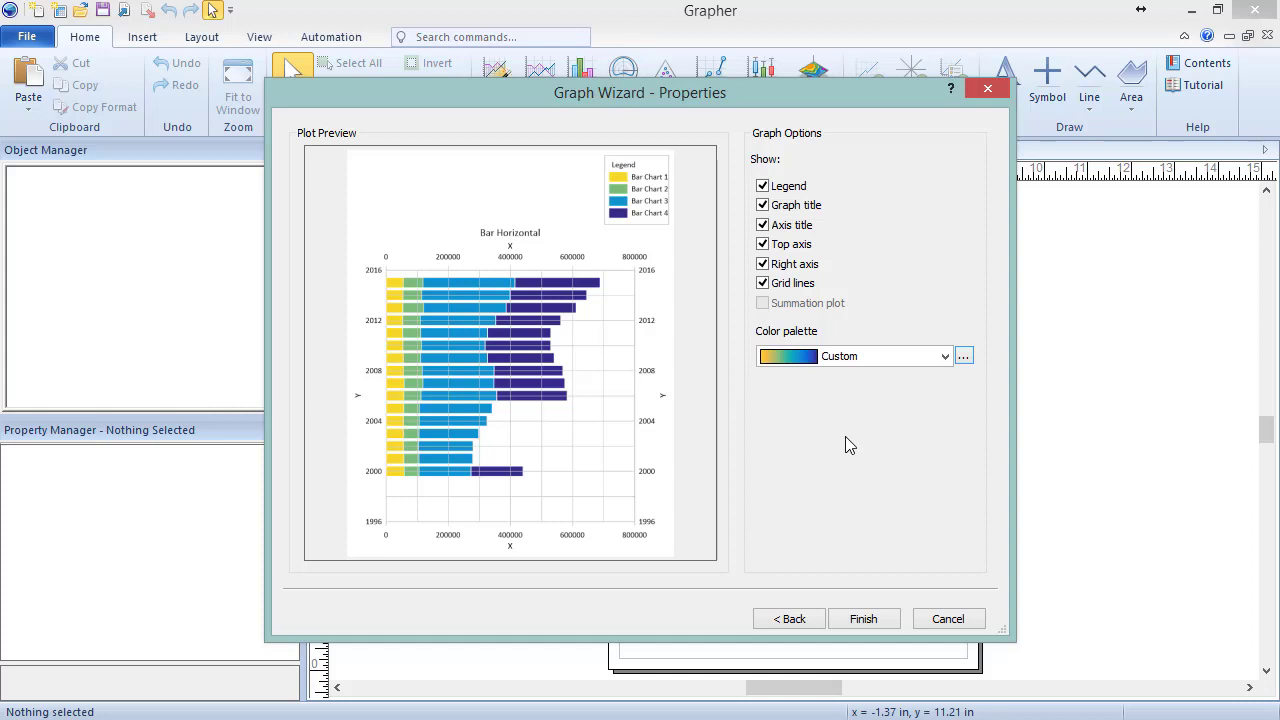
Step: Finish the wizard to place Graph 6, the four-series horizontal stacked bar chart, on Plot1
click(887, 620)
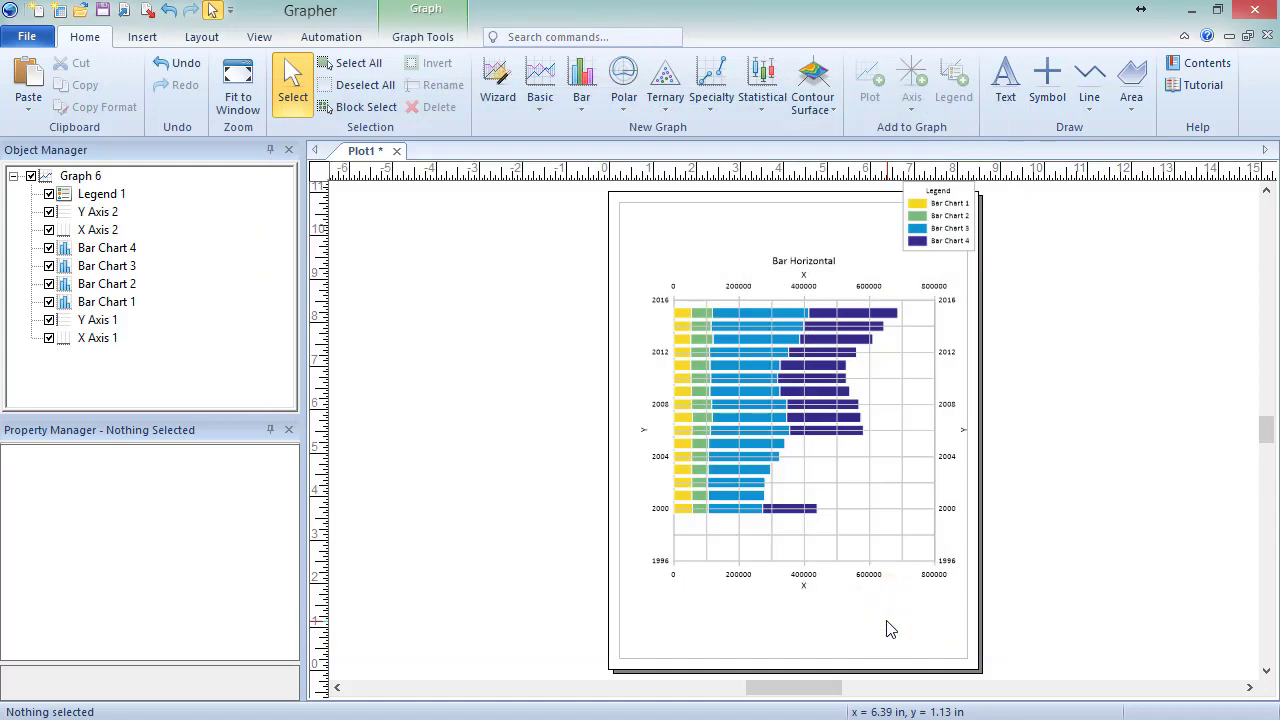